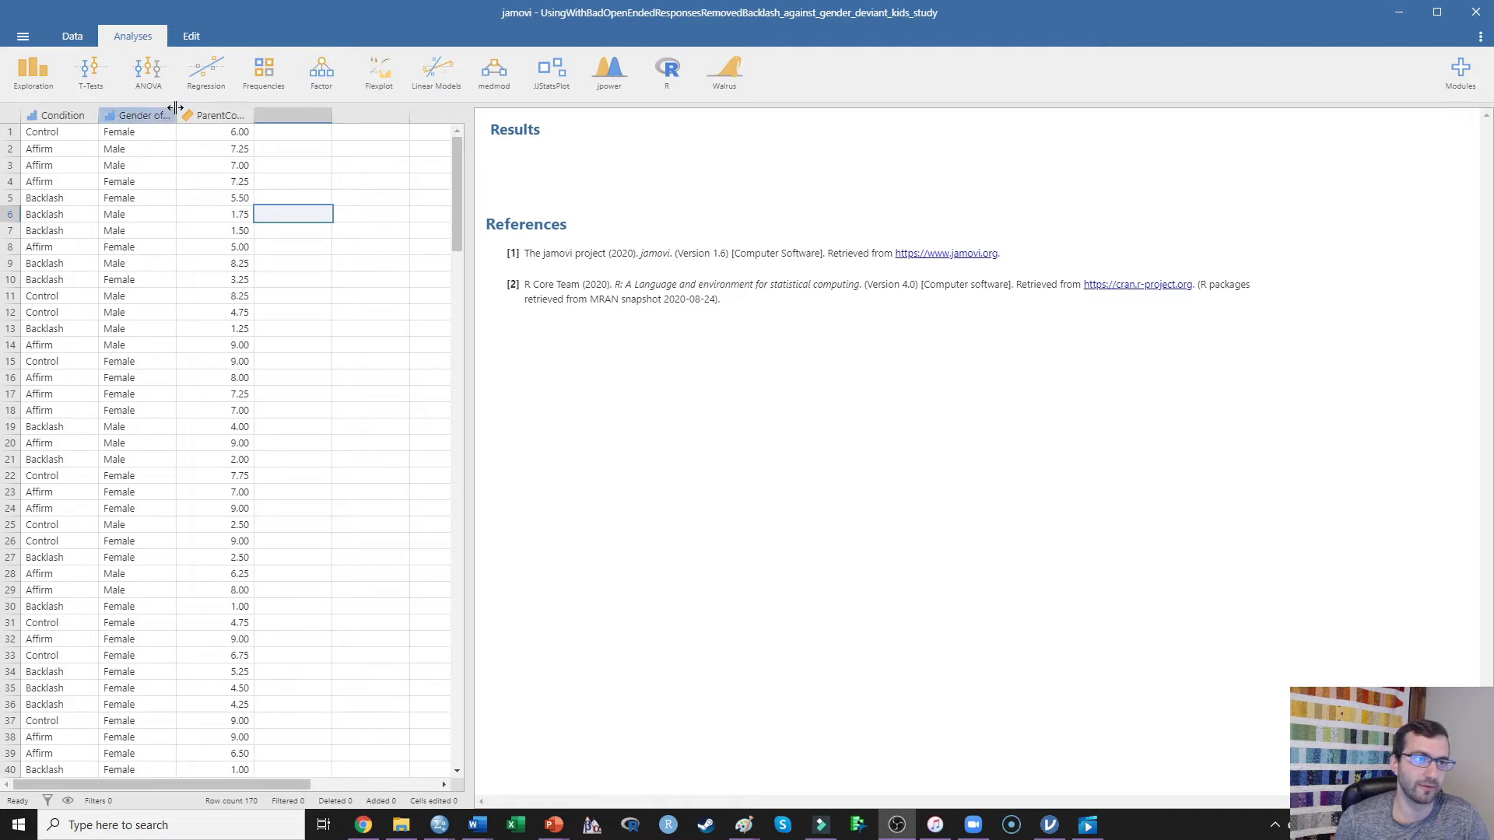
Step: Widen the ParentCompetence column to show its full name and open the ANOVA Linear Models list
left_click_drag(254, 115, 308, 116)
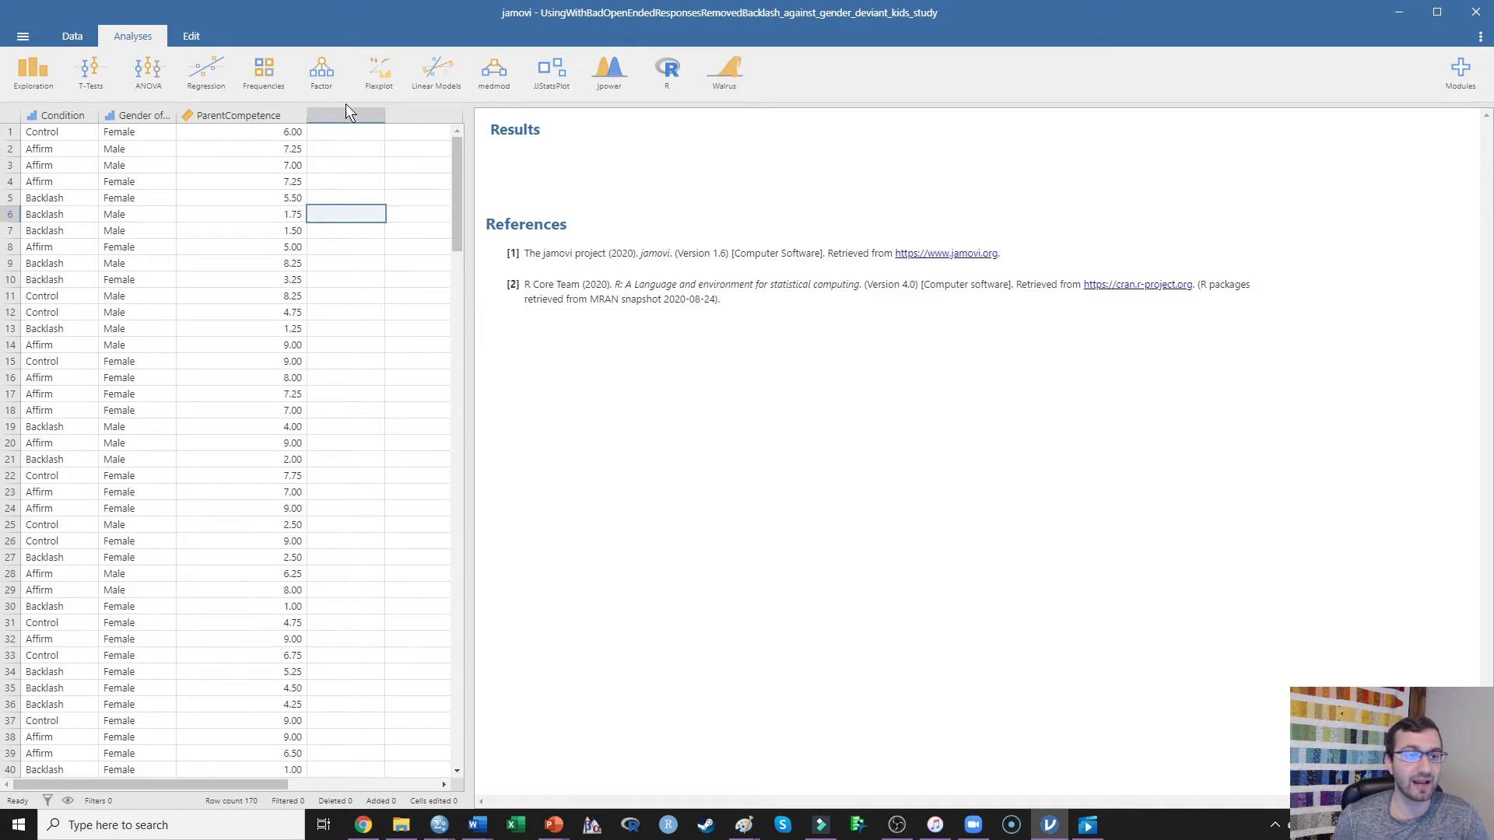
left_click(149, 86)
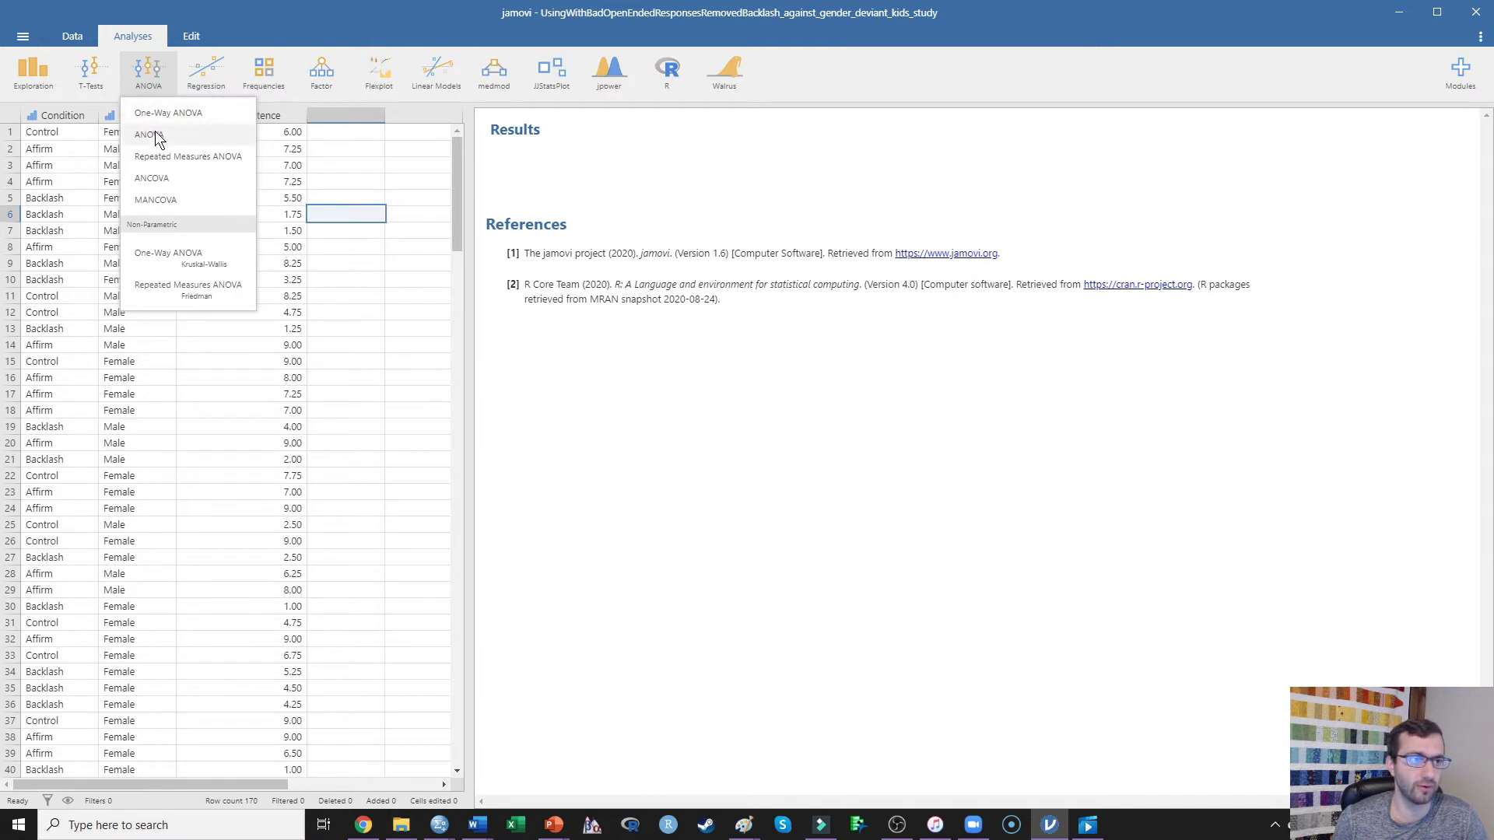
left_click(448, 74)
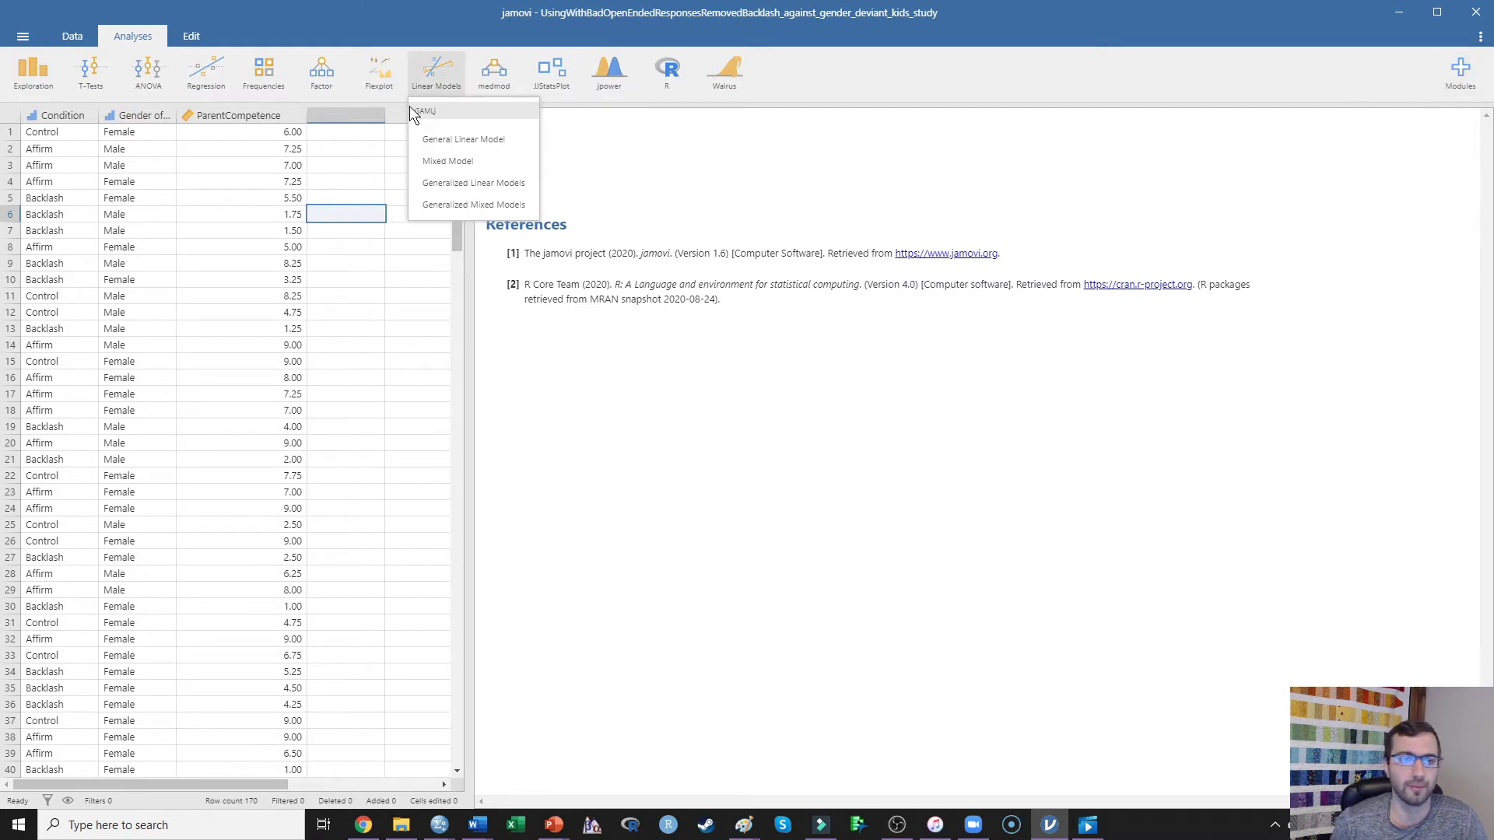
Step: Start a General Linear Model with Condition and Gender of the child as factors
left_click(446, 139)
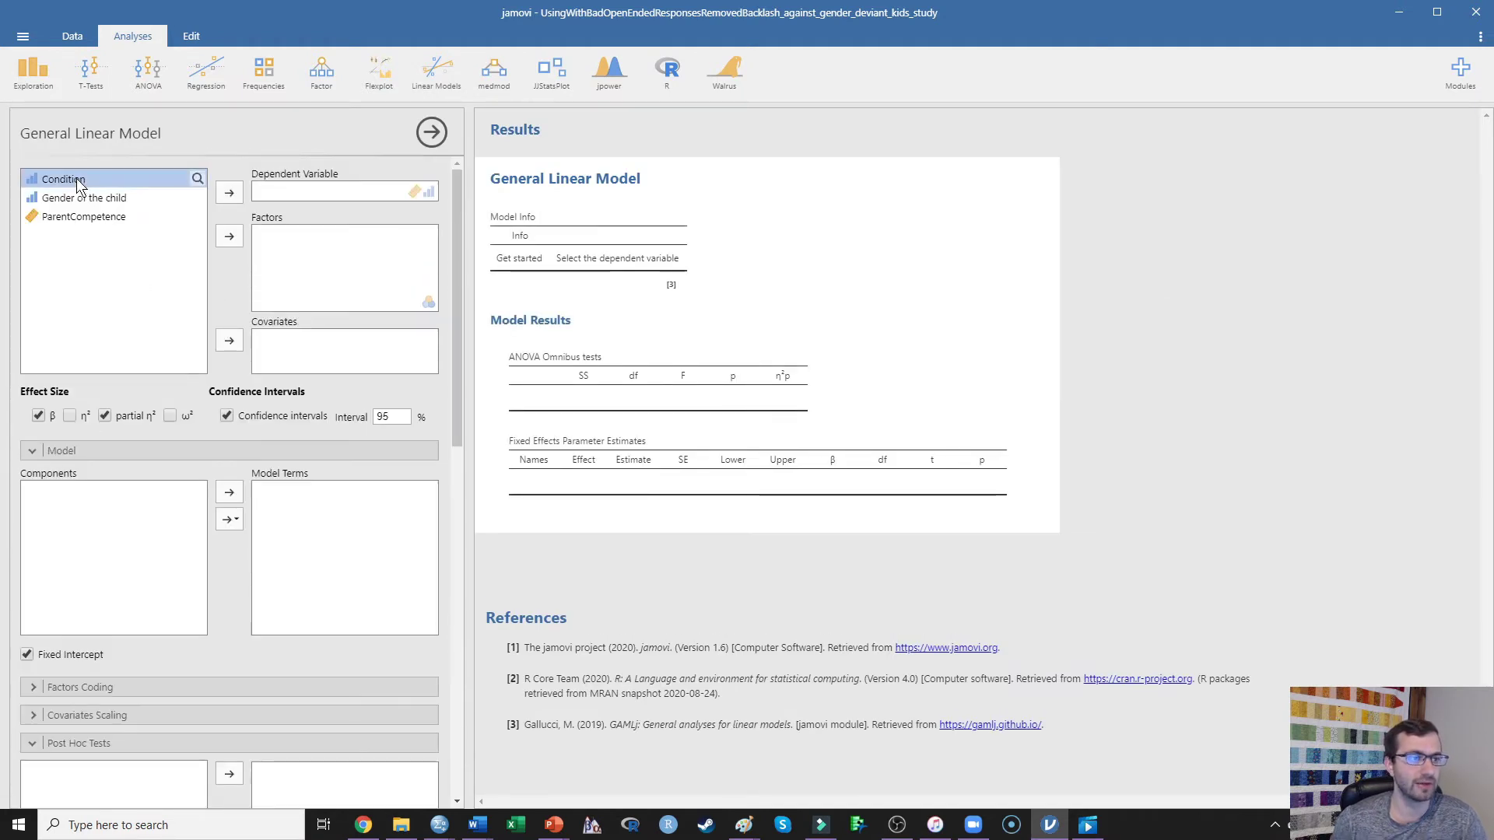
left_click_drag(77, 178, 350, 278)
left_click_drag(82, 178, 324, 196)
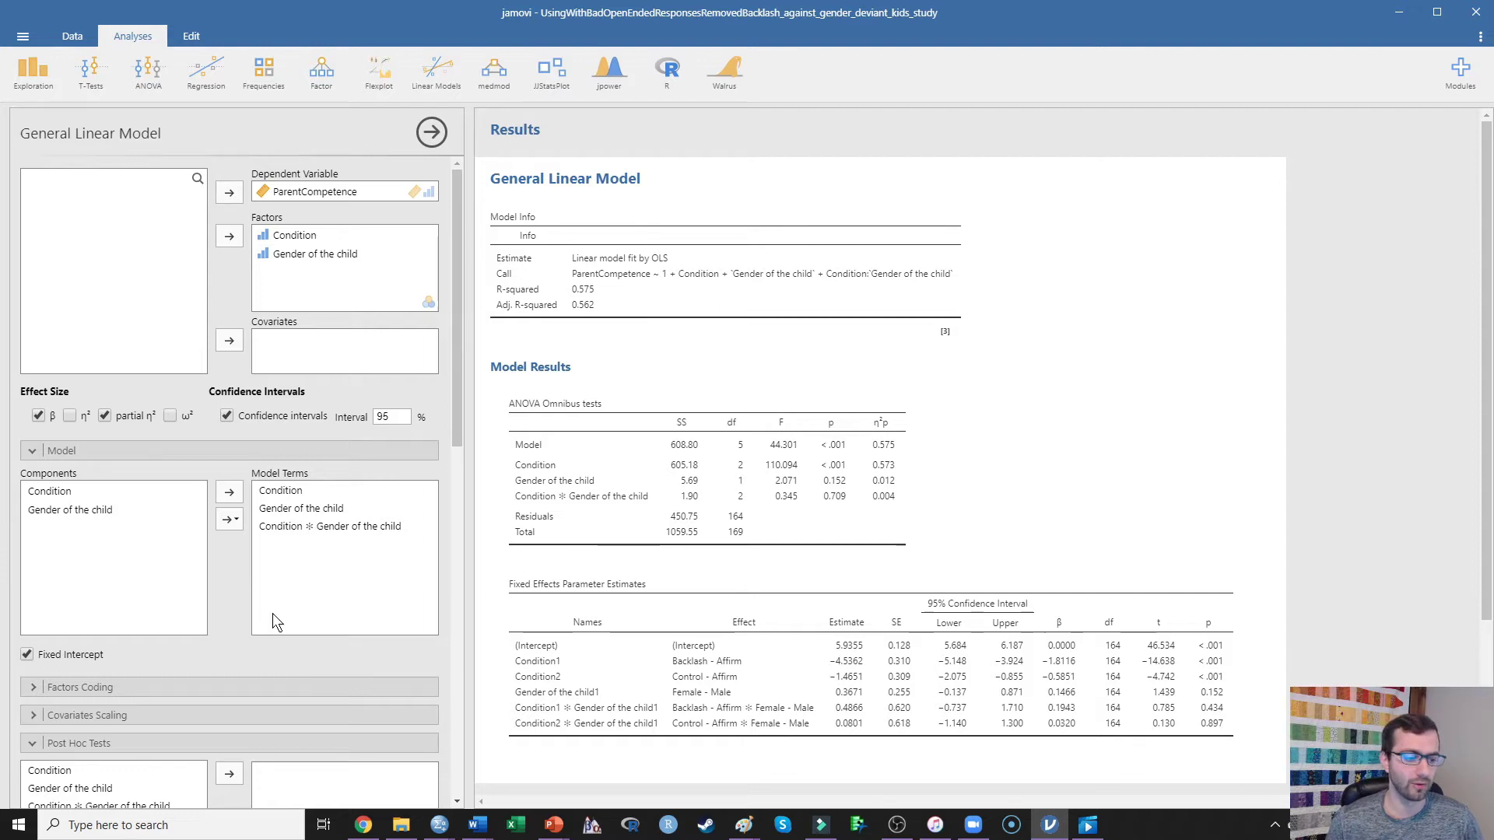
Step: Add Condition to Post Hoc Tests and apply the Tukey correction
scroll(254, 605, "down", 1)
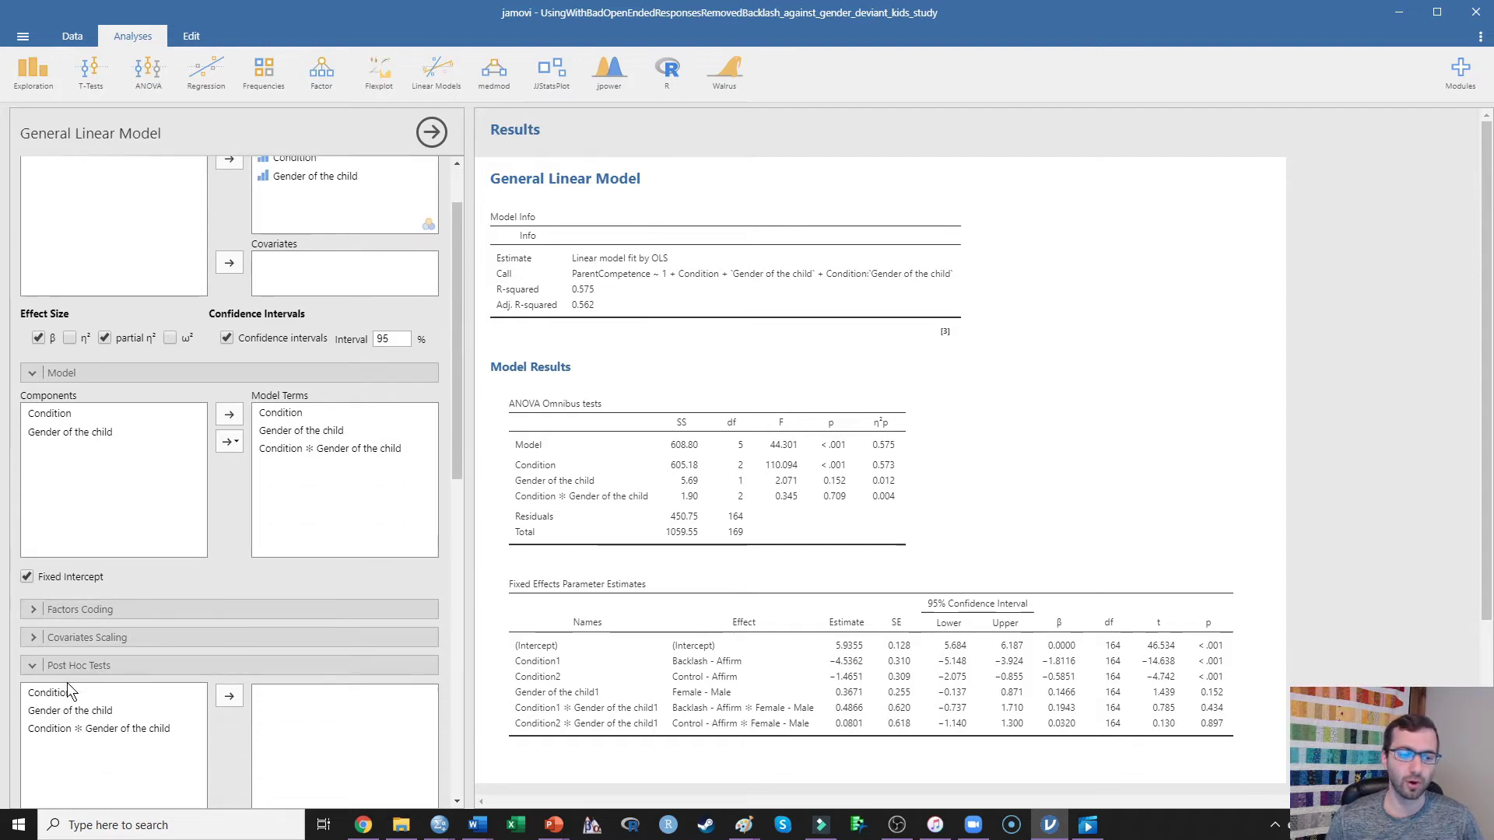
left_click_drag(65, 692, 305, 715)
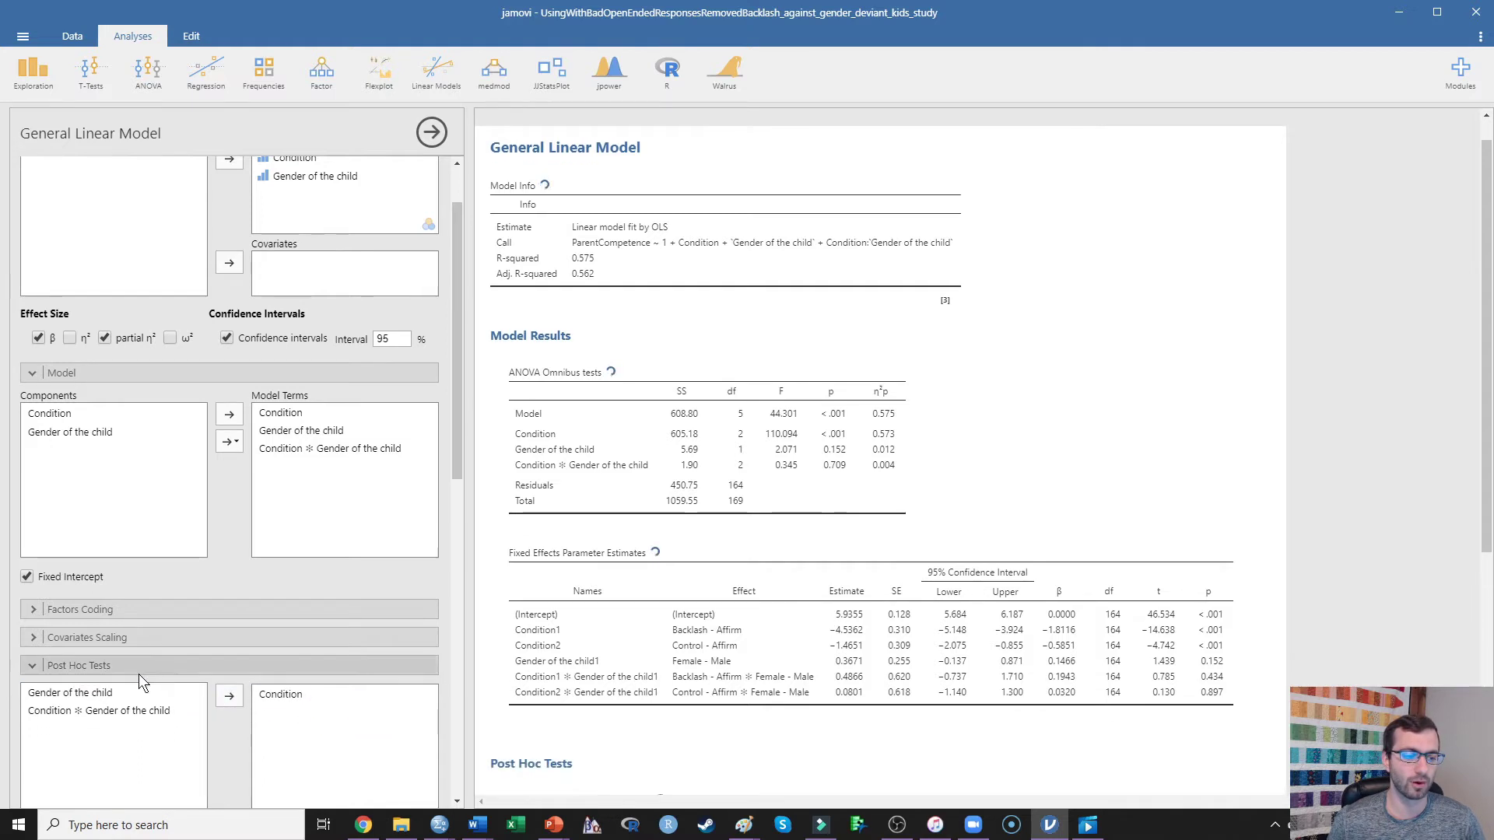
scroll(324, 714, "down", 2)
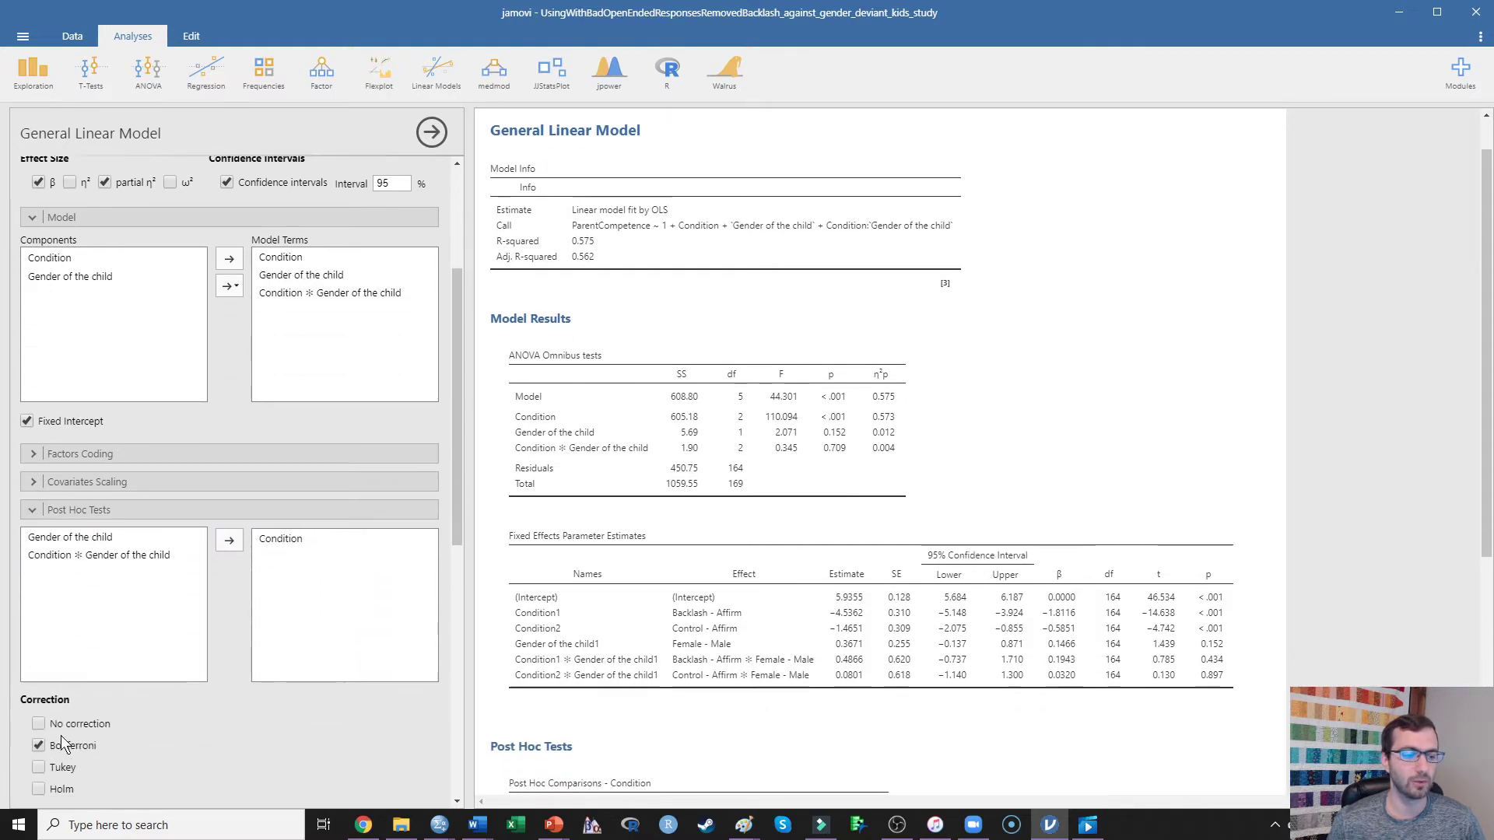
left_click(39, 765)
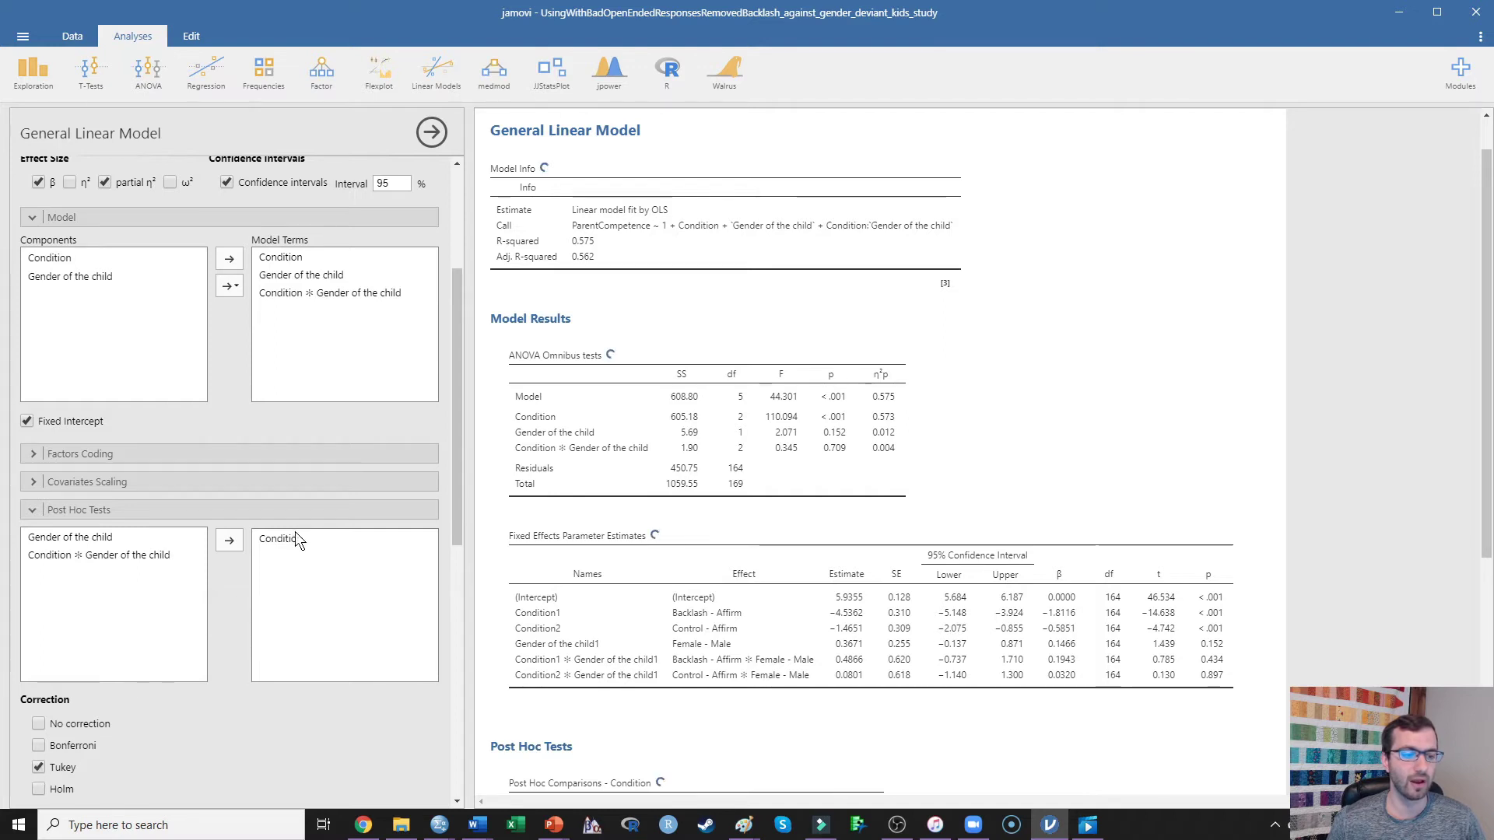
scroll(855, 541, "down", 5)
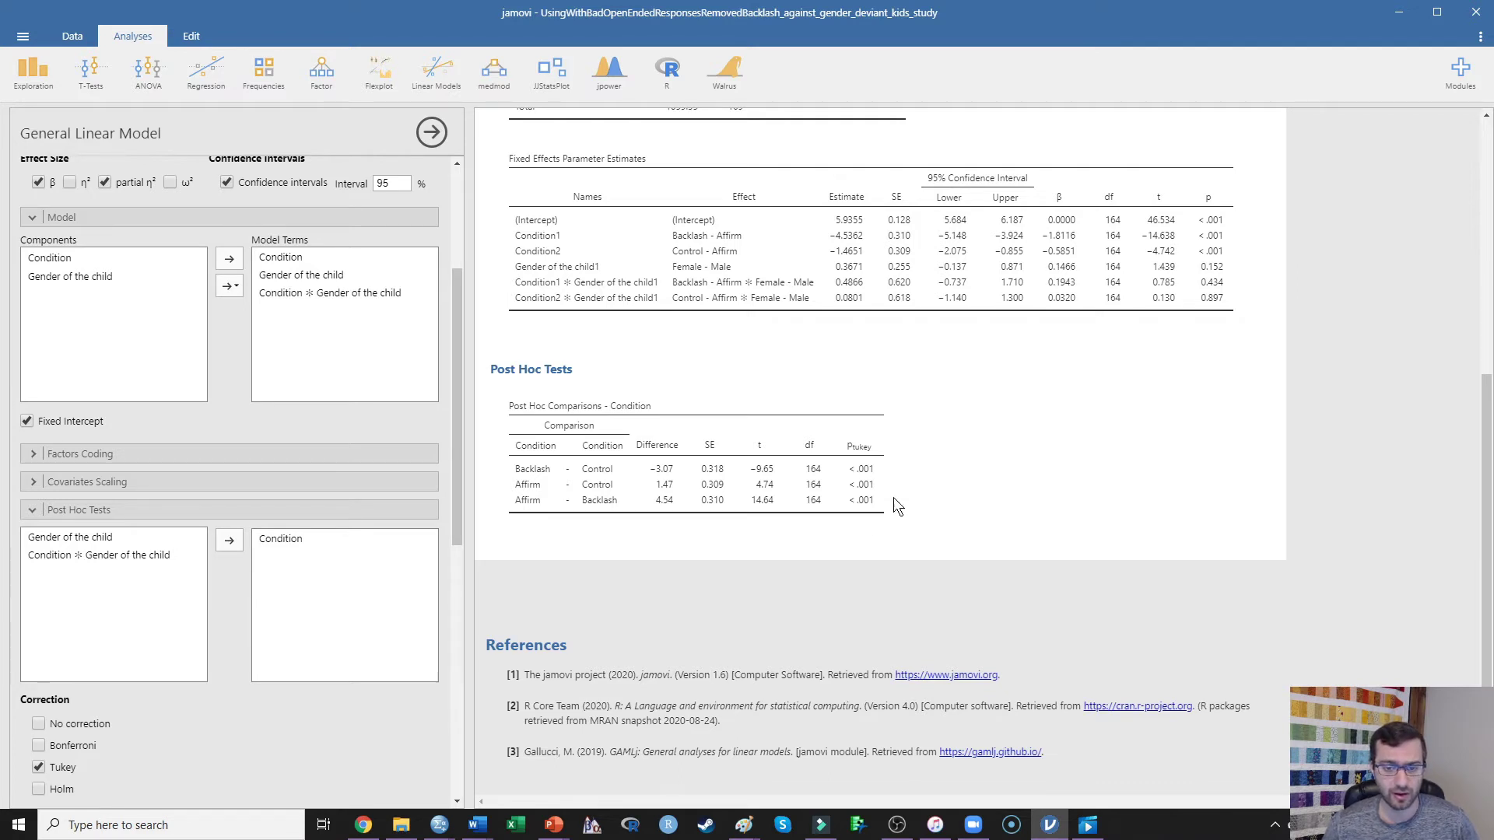
Step: Put Condition on the plot's horizontal axis and review the ParentCompetence line plot
scroll(327, 556, "down", 6)
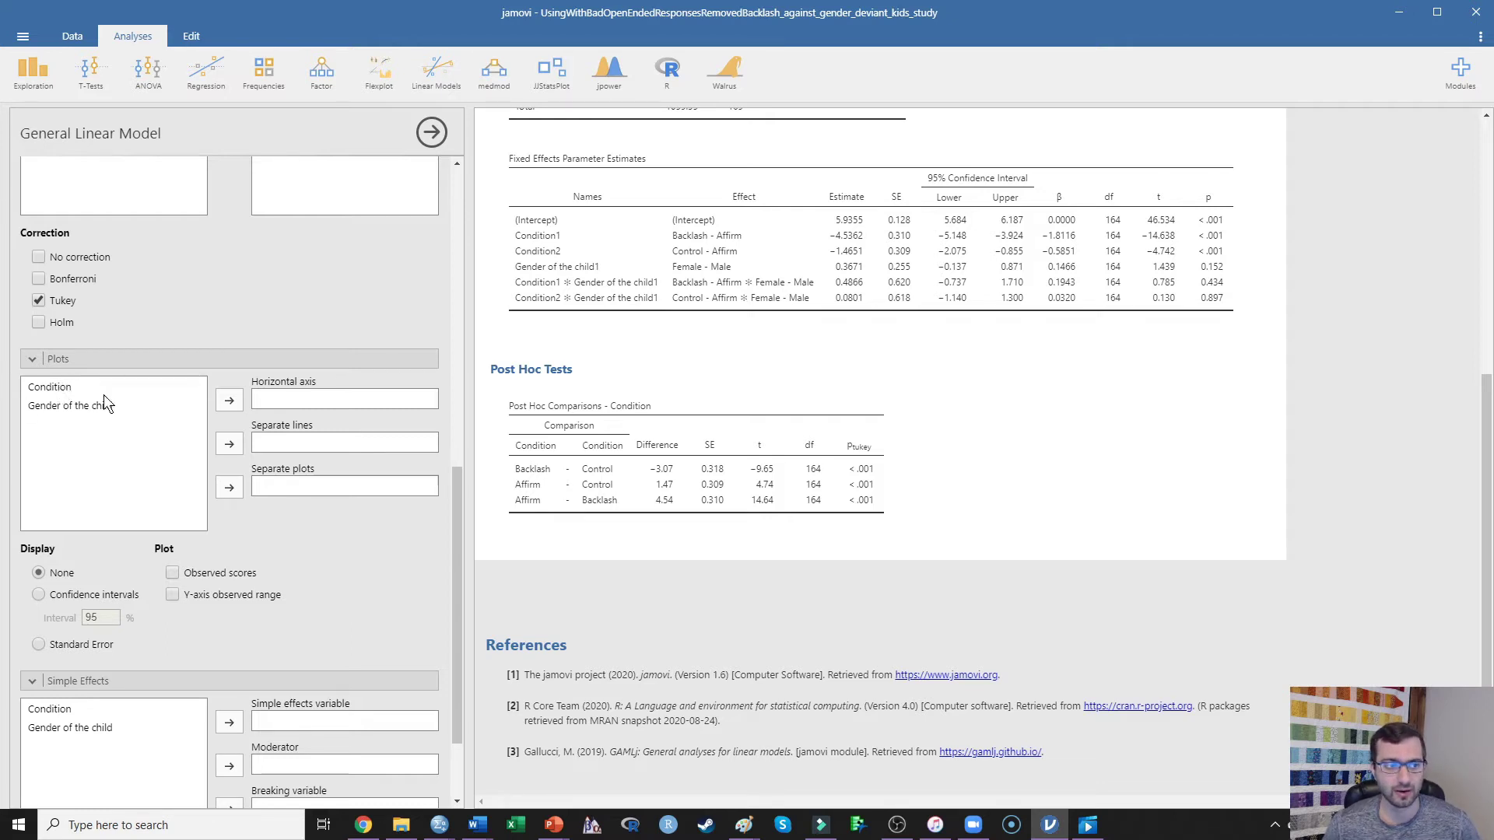
left_click_drag(76, 392, 307, 403)
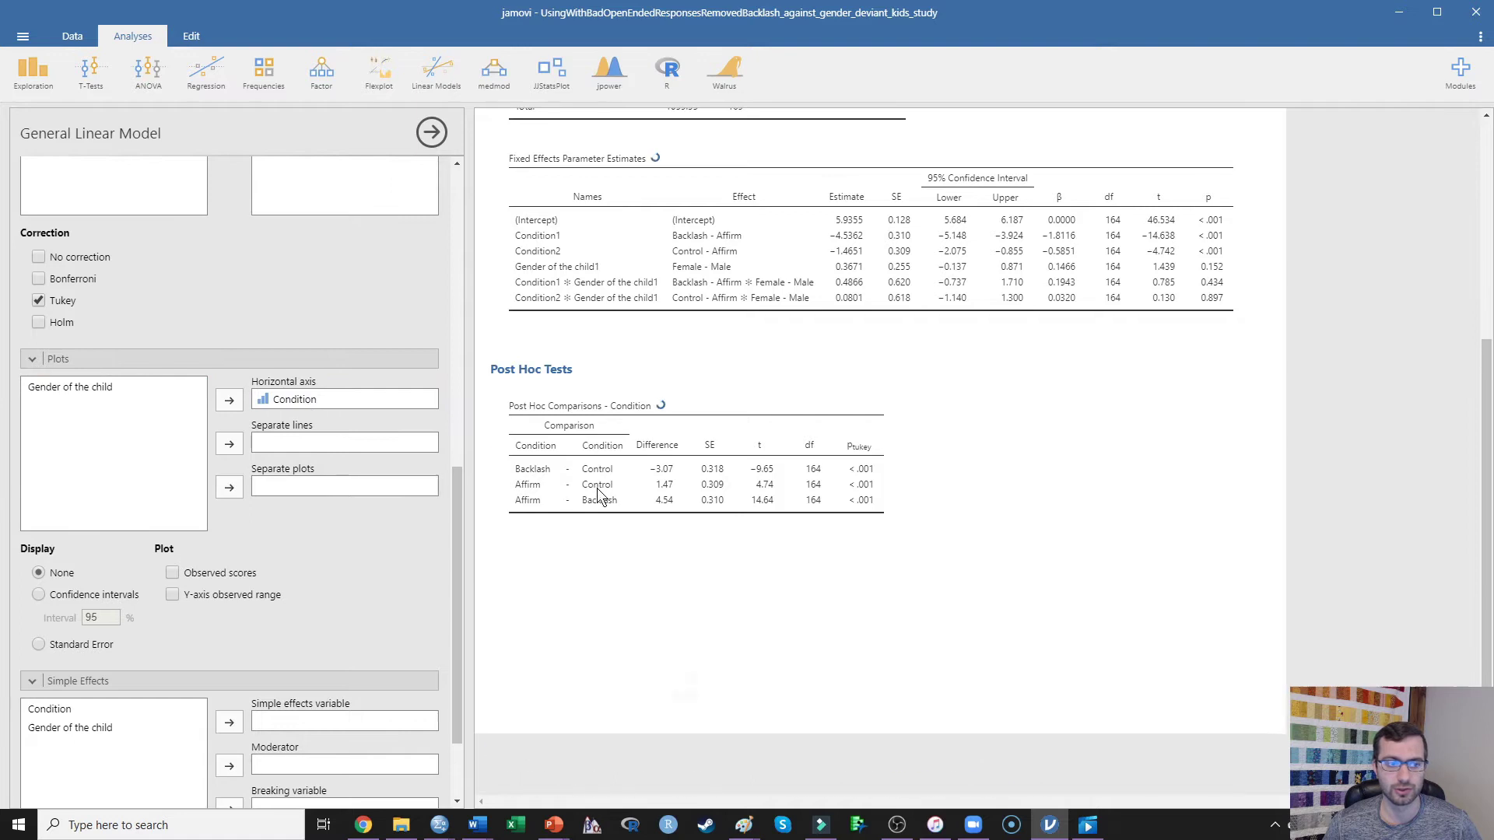
scroll(853, 599, "down", 1)
scroll(850, 609, "down", 1)
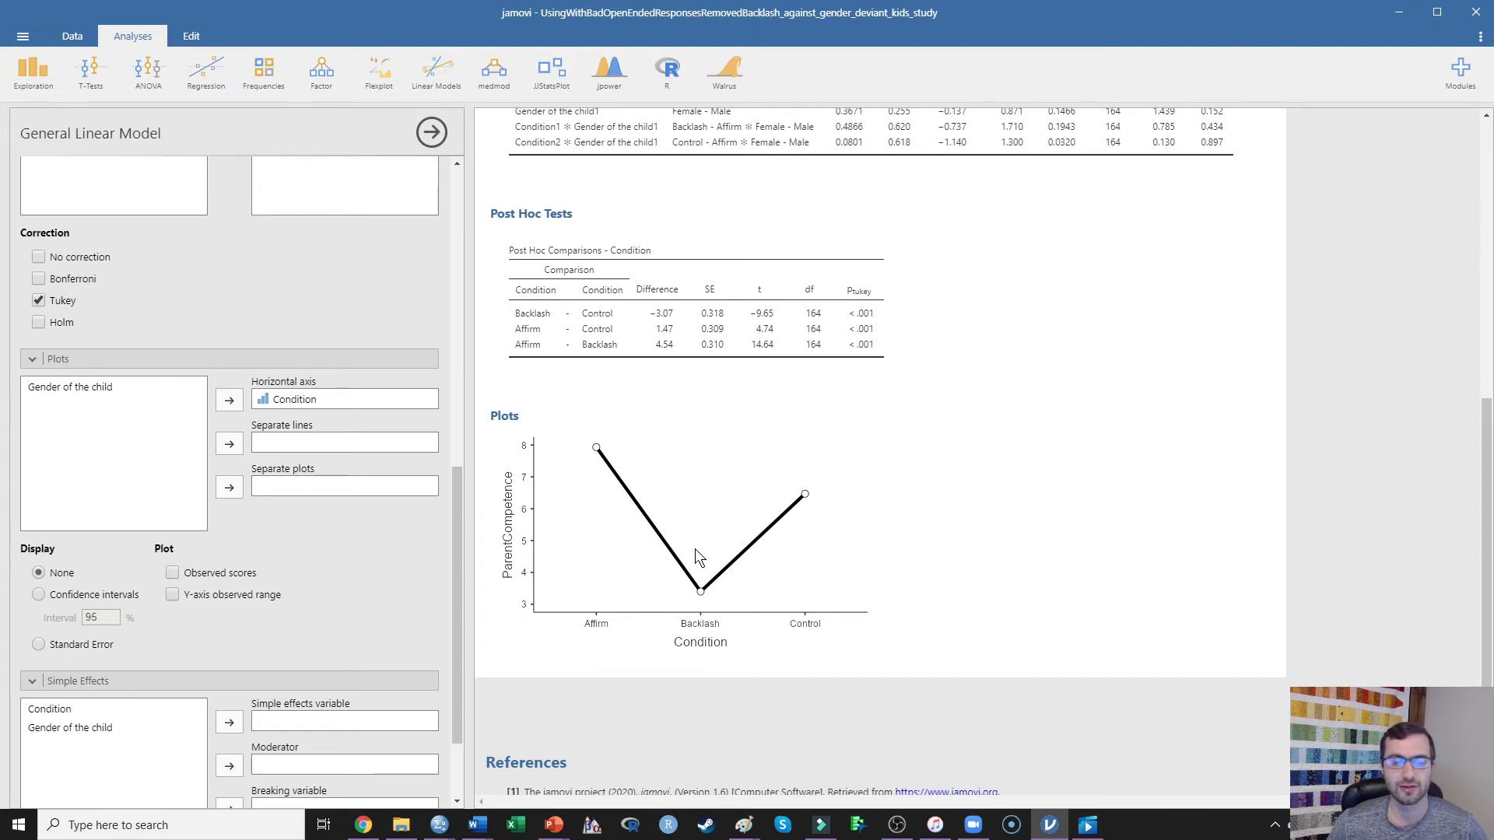
scroll(758, 576, "up", 7)
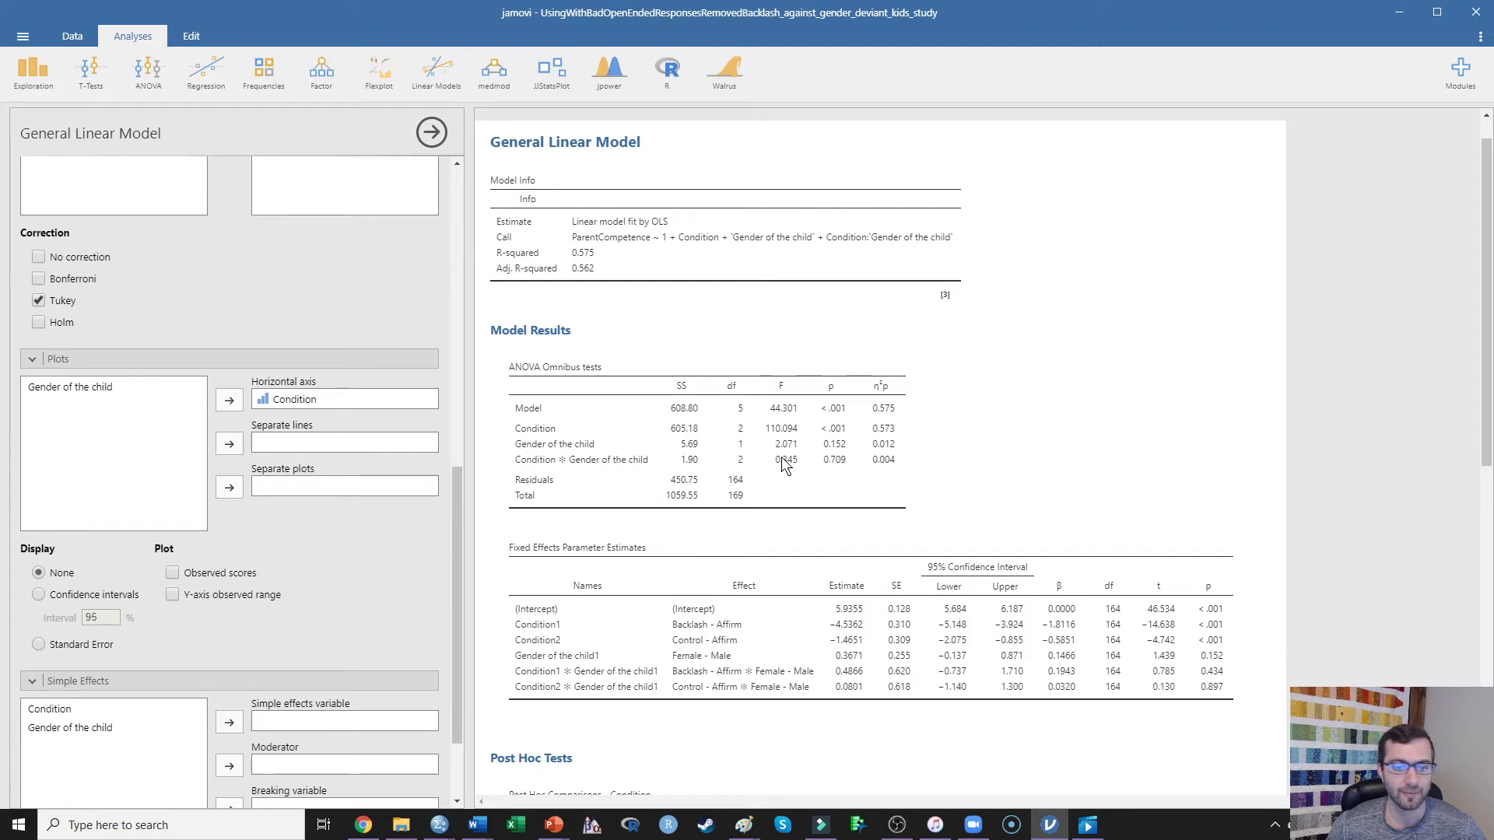
scroll(818, 458, "down", 5)
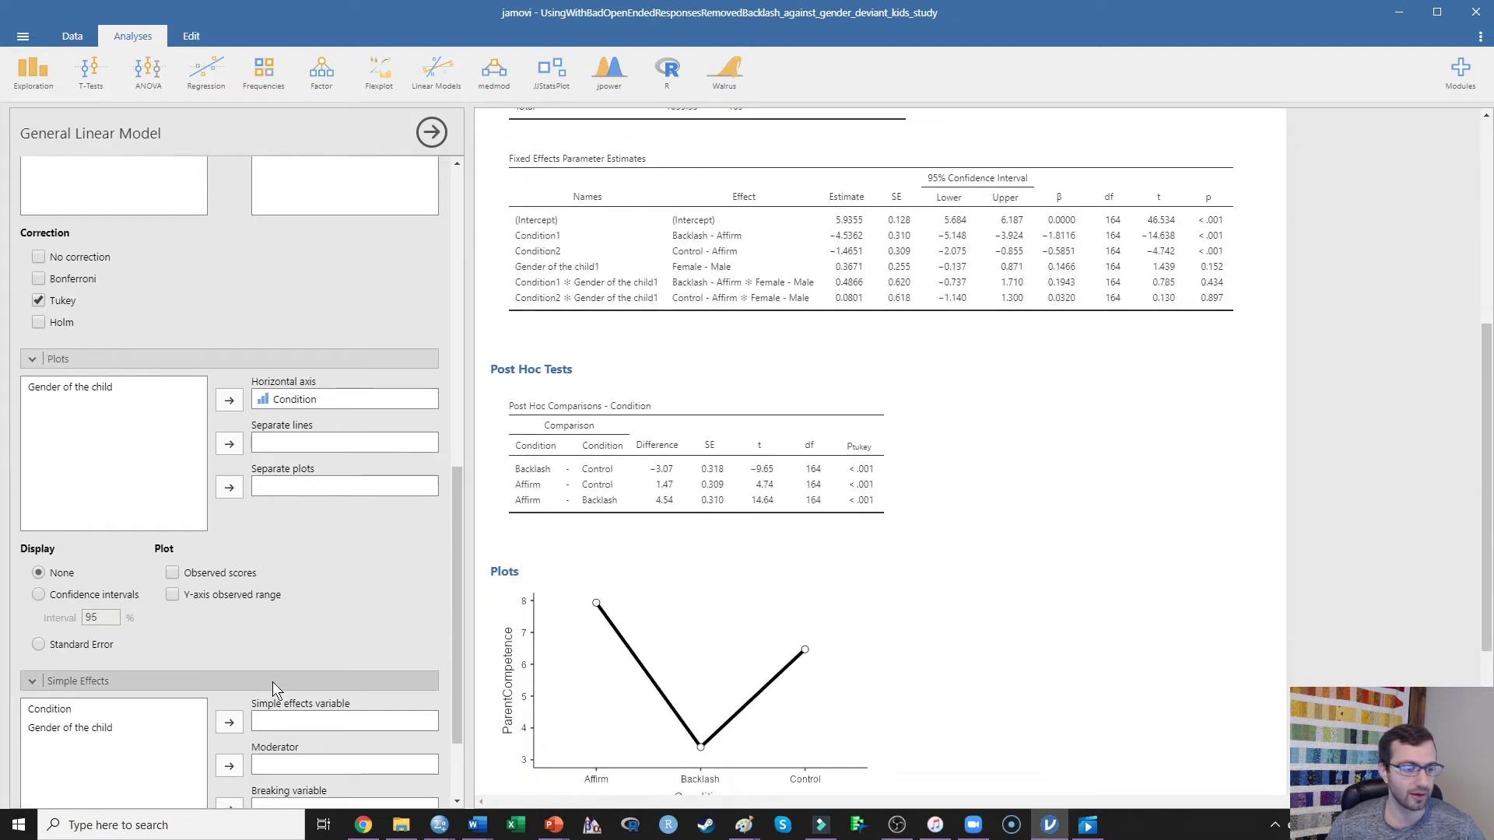
Step: Replace Condition with Gender of the child on the horizontal axis and fit the y-axis to observed scores
scroll(146, 686, "down", 3)
double_click(302, 282)
left_click_drag(64, 285, 281, 280)
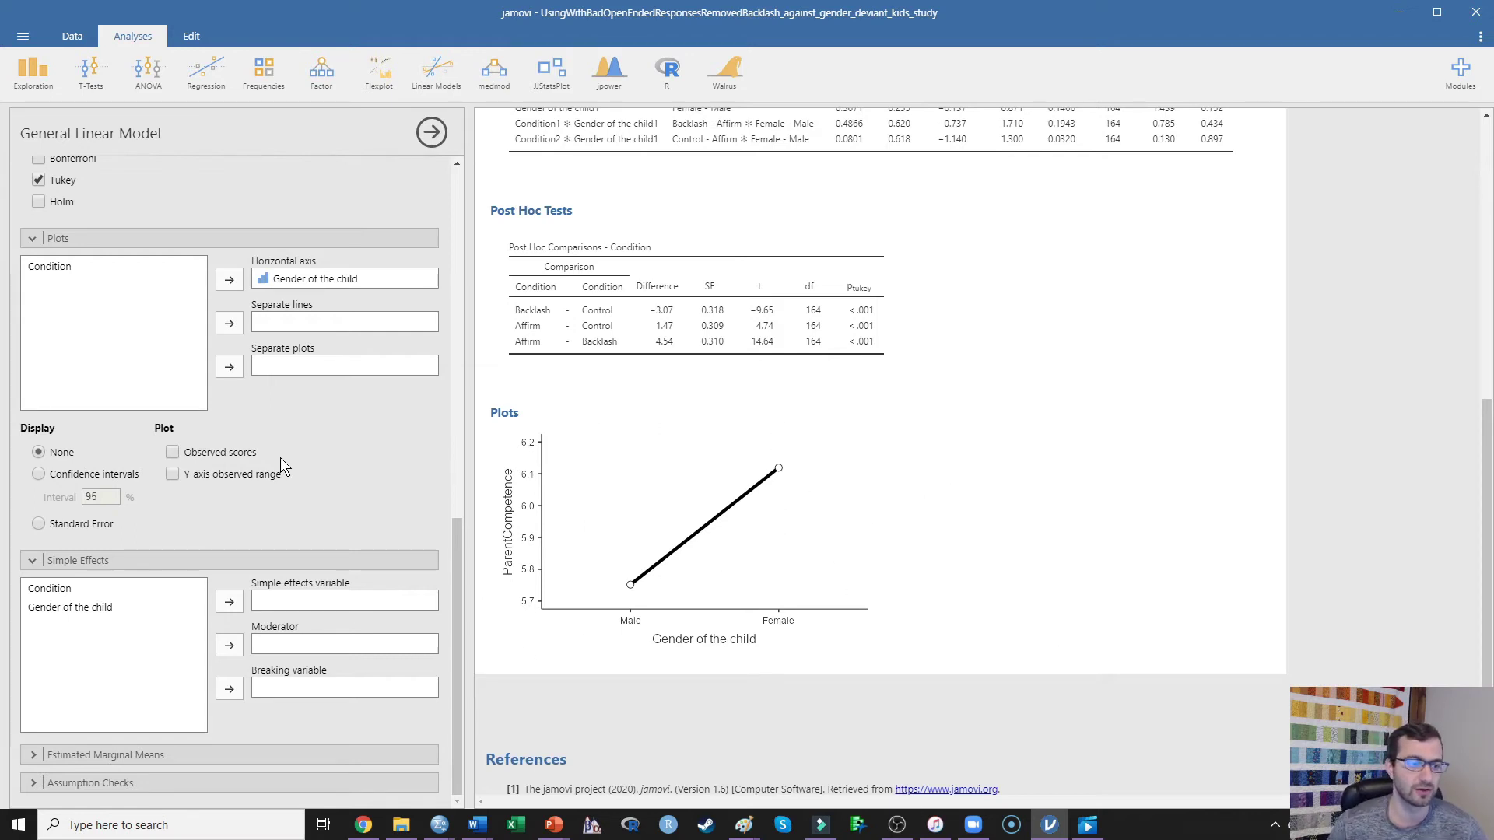
left_click(171, 475)
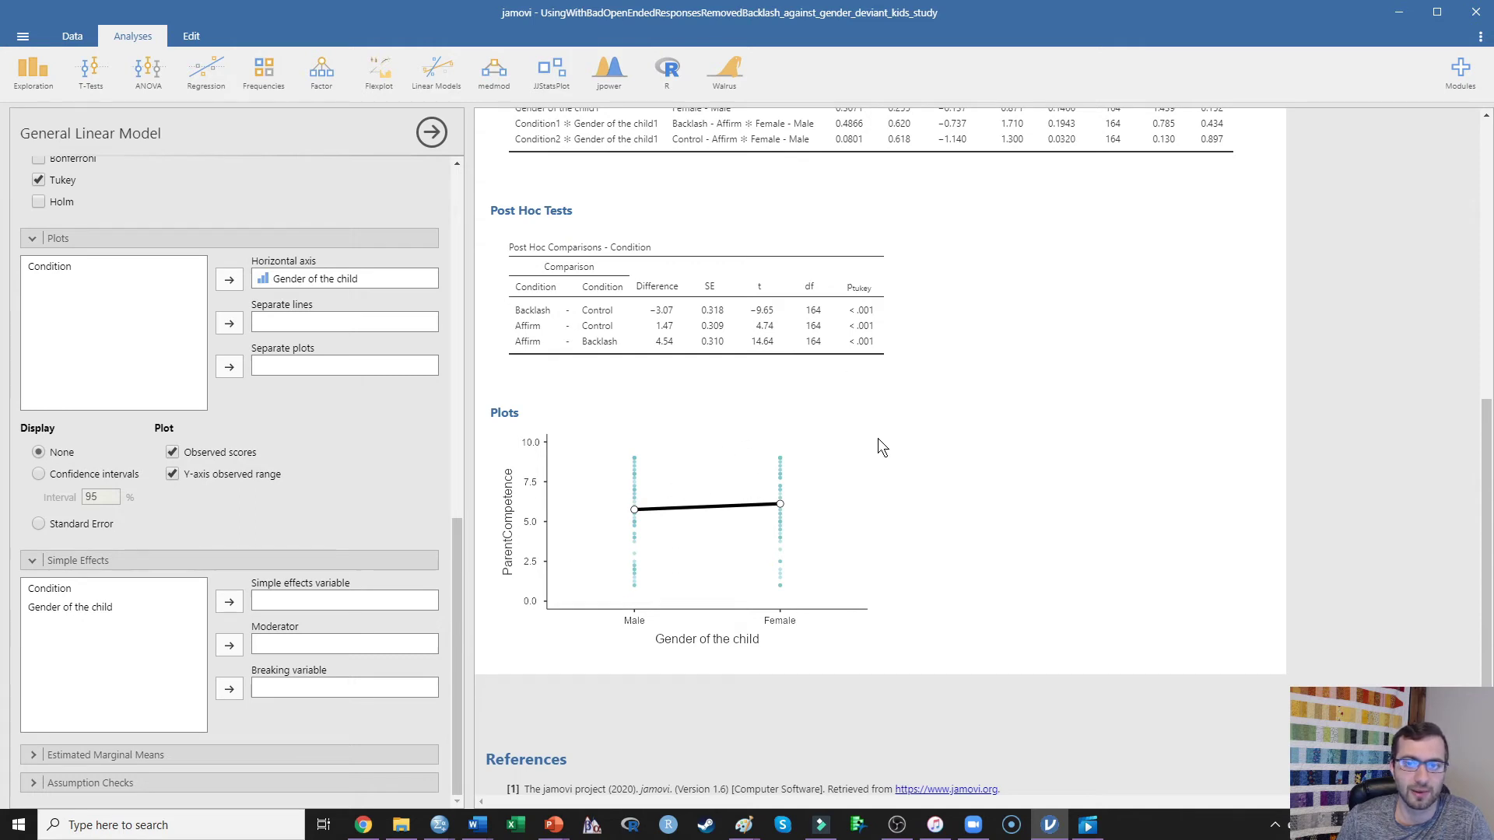
scroll(878, 440, "up", 5)
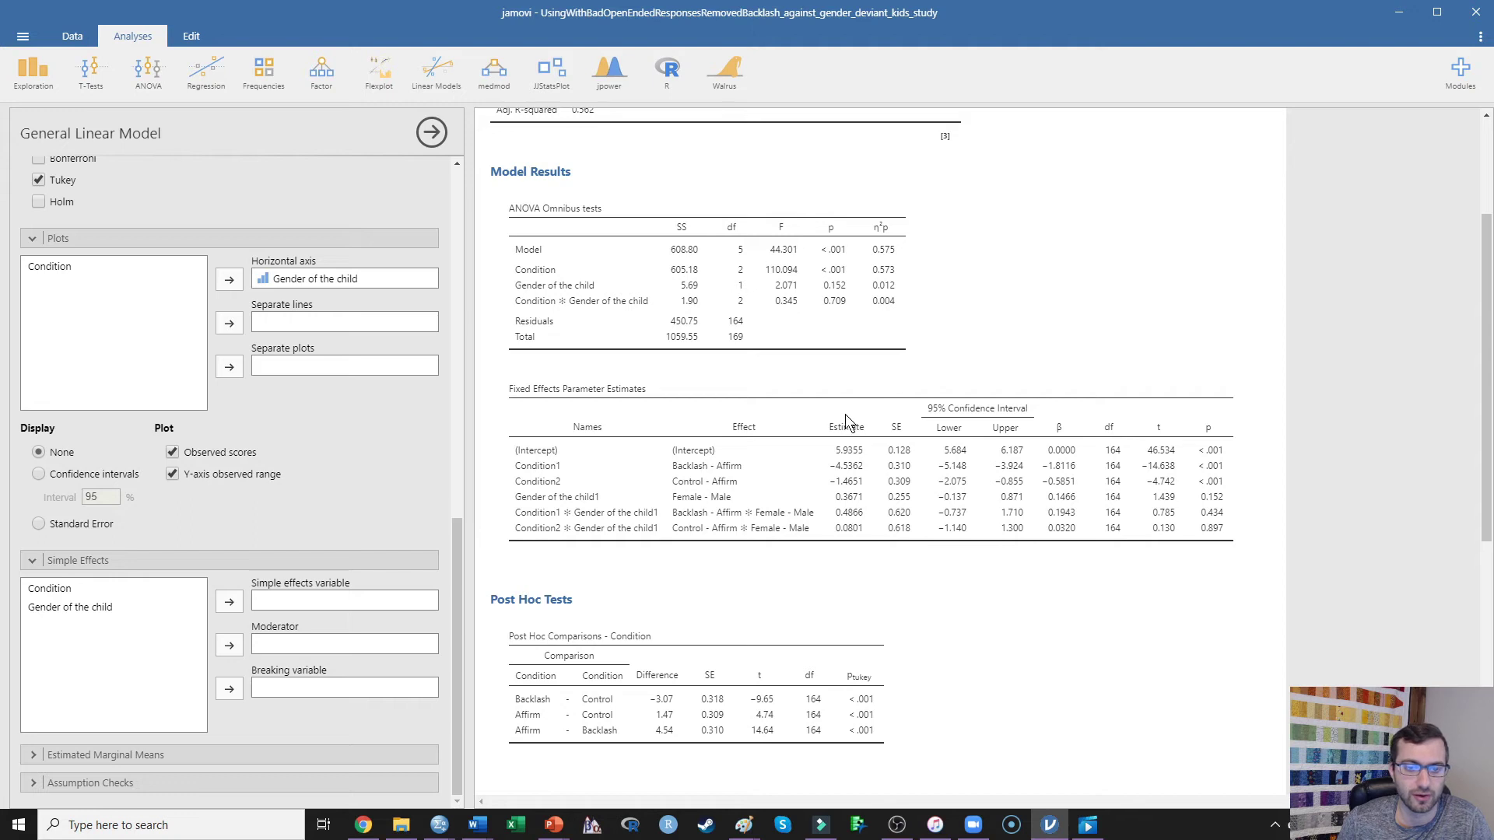
Step: Advance the PowerPoint slide show to Reporting the statistics, then return to jamovi
mouse_move(554, 822)
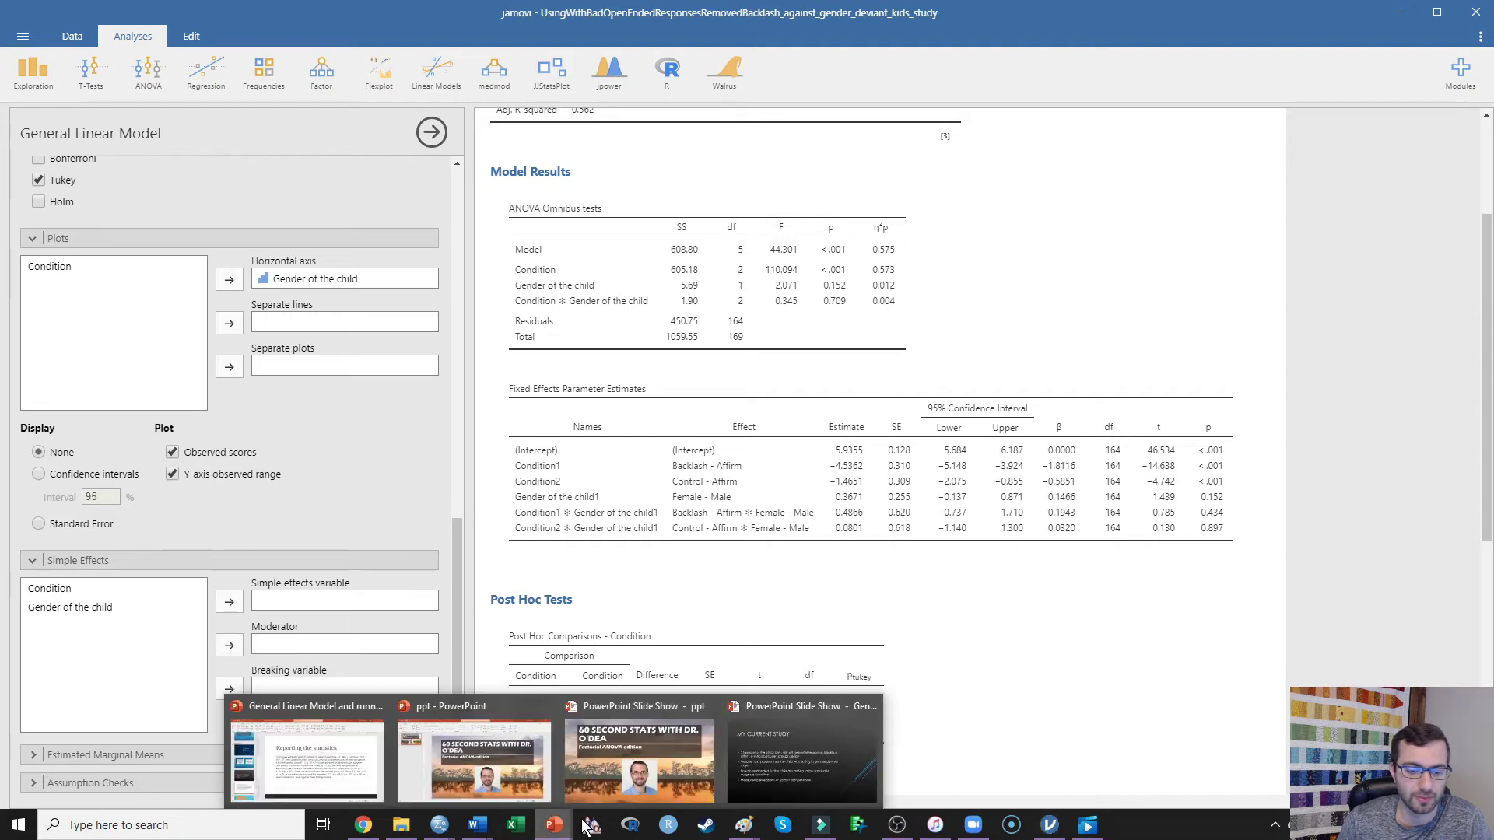
left_click(762, 760)
left_click(832, 504)
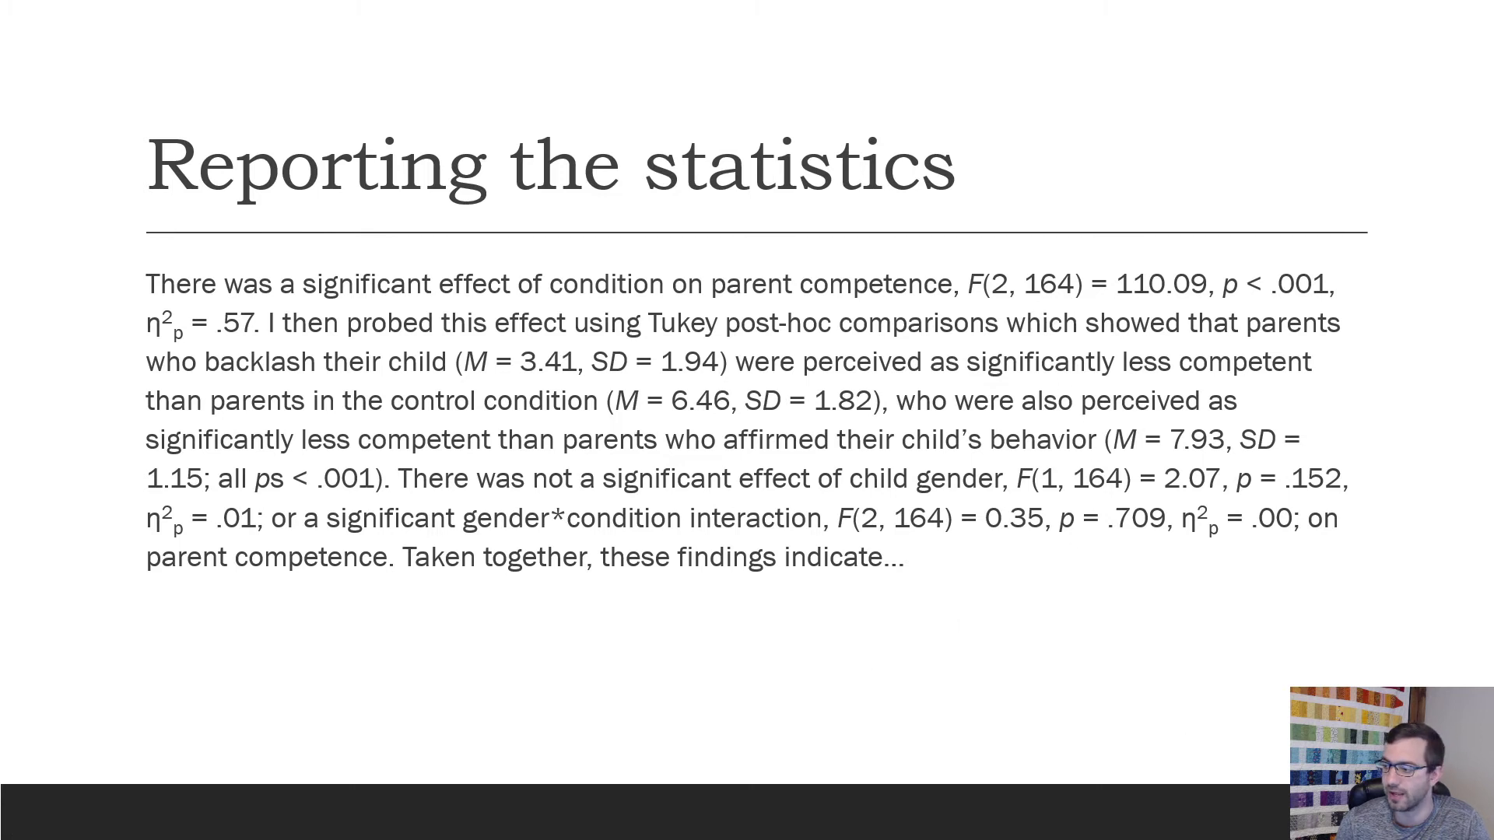
key("alt+Tab")
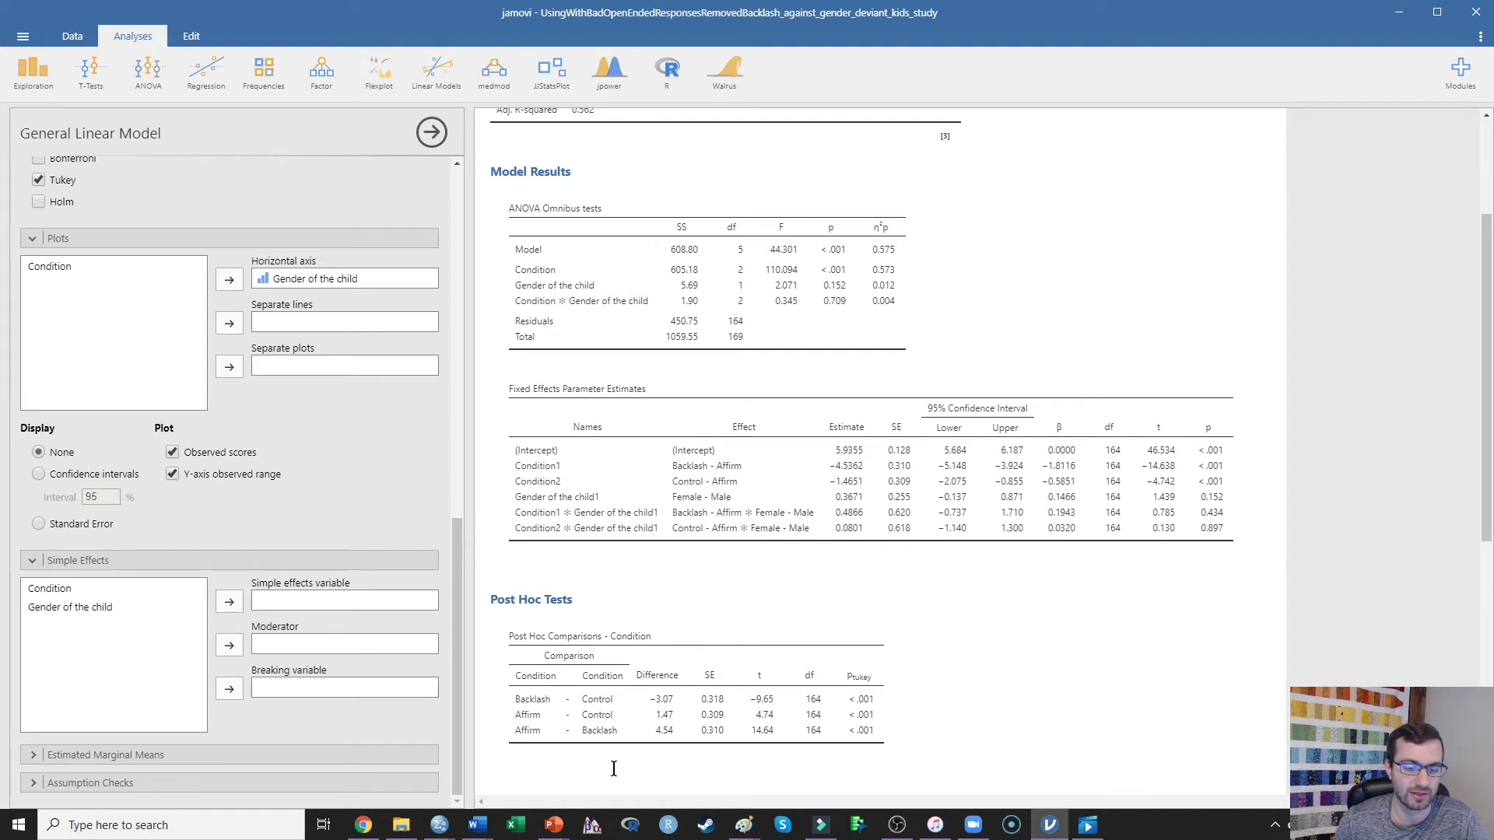
Step: Bring the Reporting the statistics slide show back in front of jamovi
mouse_move(553, 825)
left_click(764, 785)
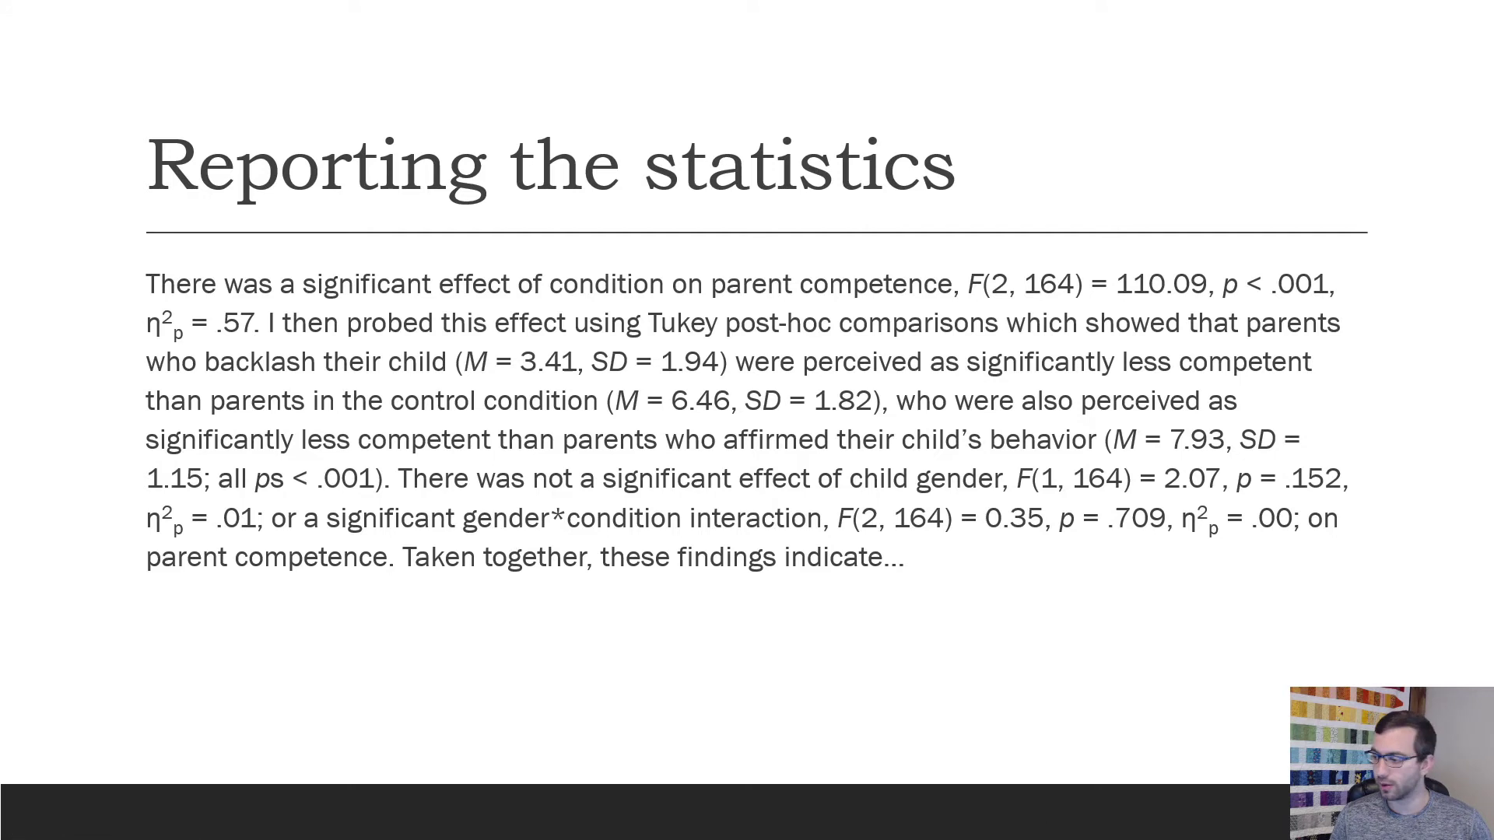
Step: Switch back to jamovi and scroll to the Tukey post hoc comparisons and plots
key("alt+Tab")
scroll(920, 539, "down", 4)
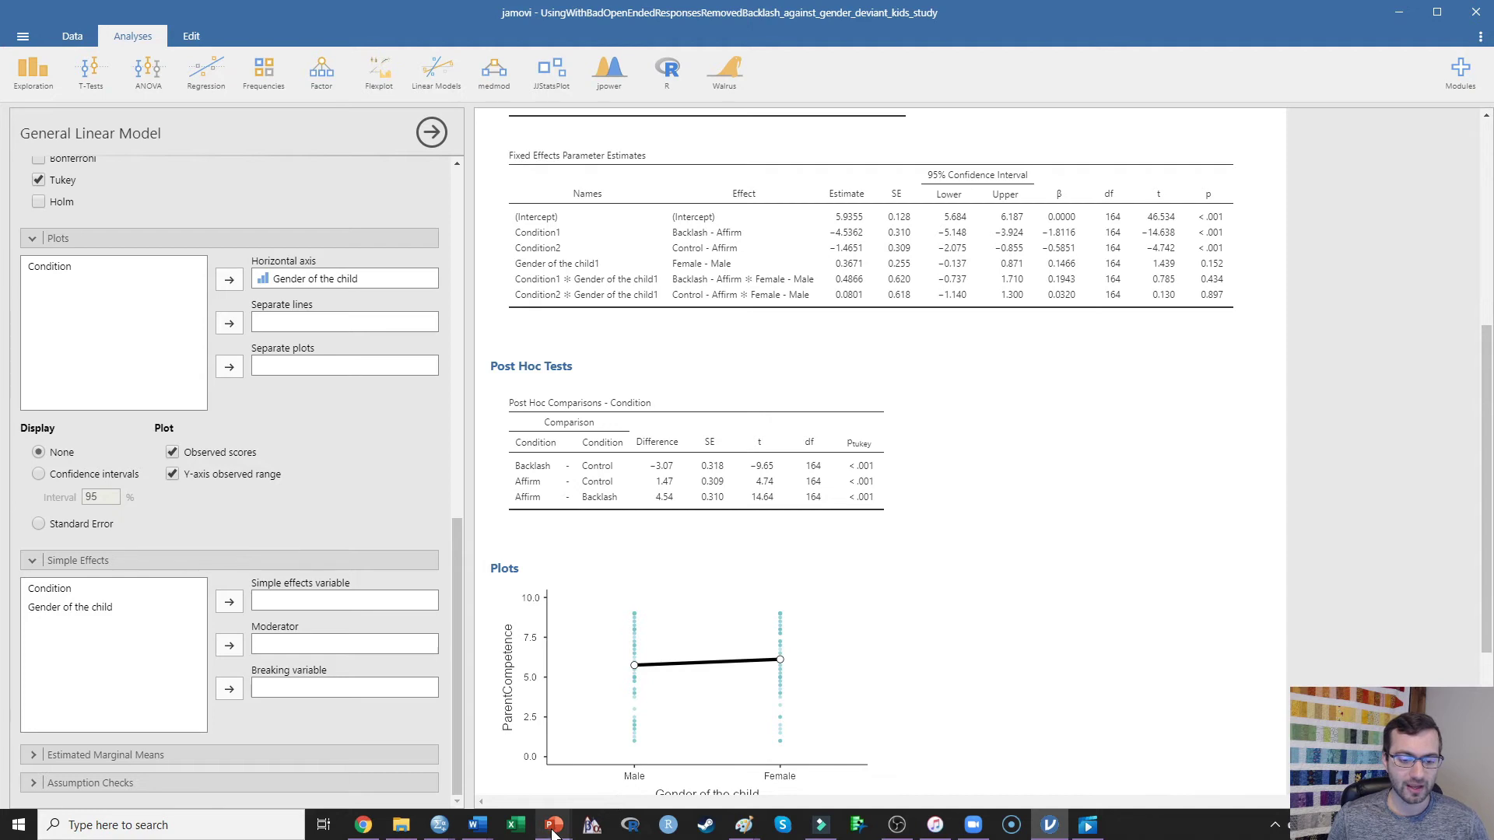
mouse_move(554, 825)
left_click(812, 771)
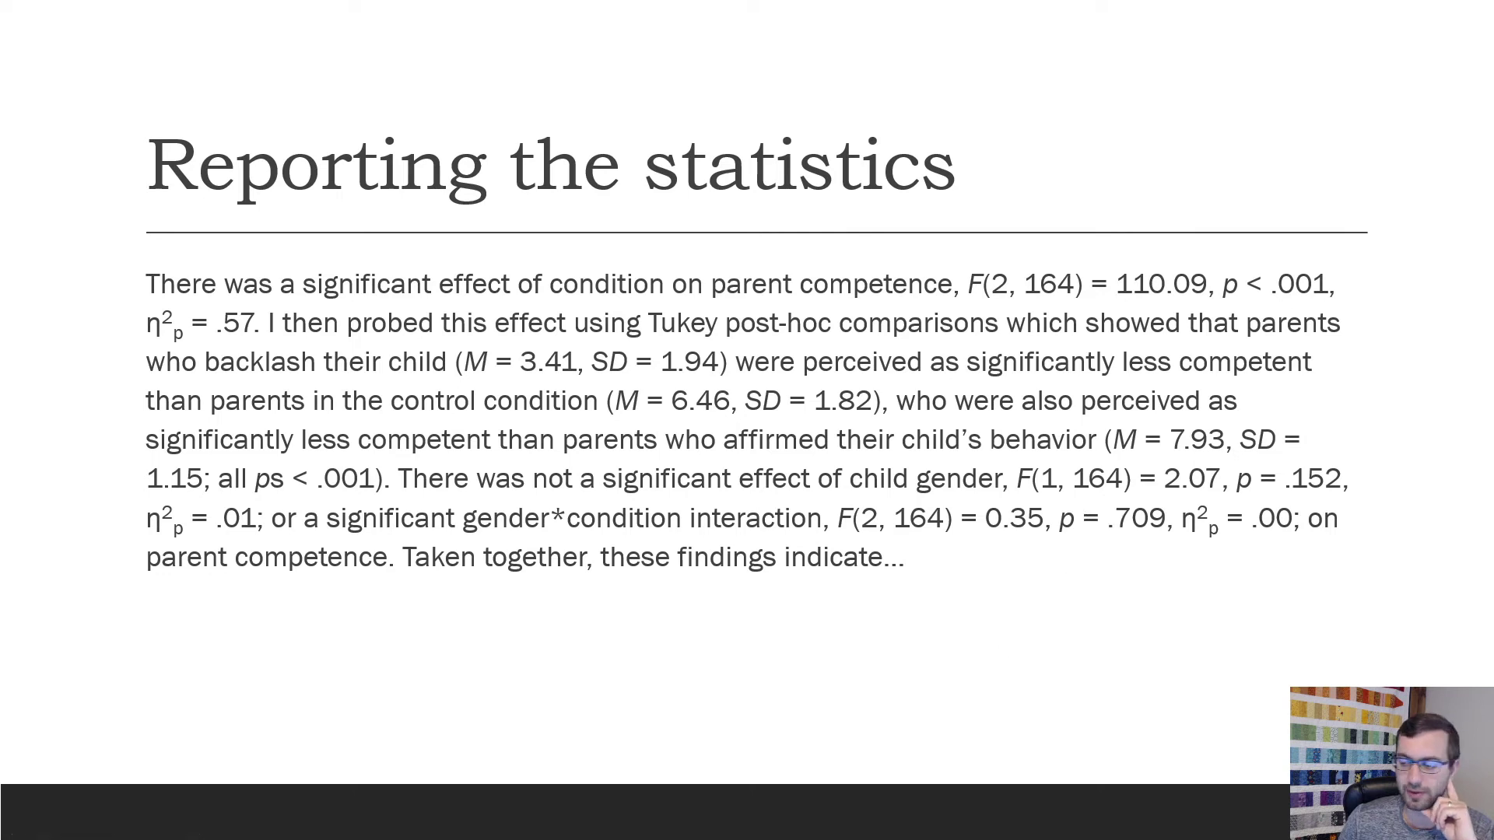
key("alt+Tab")
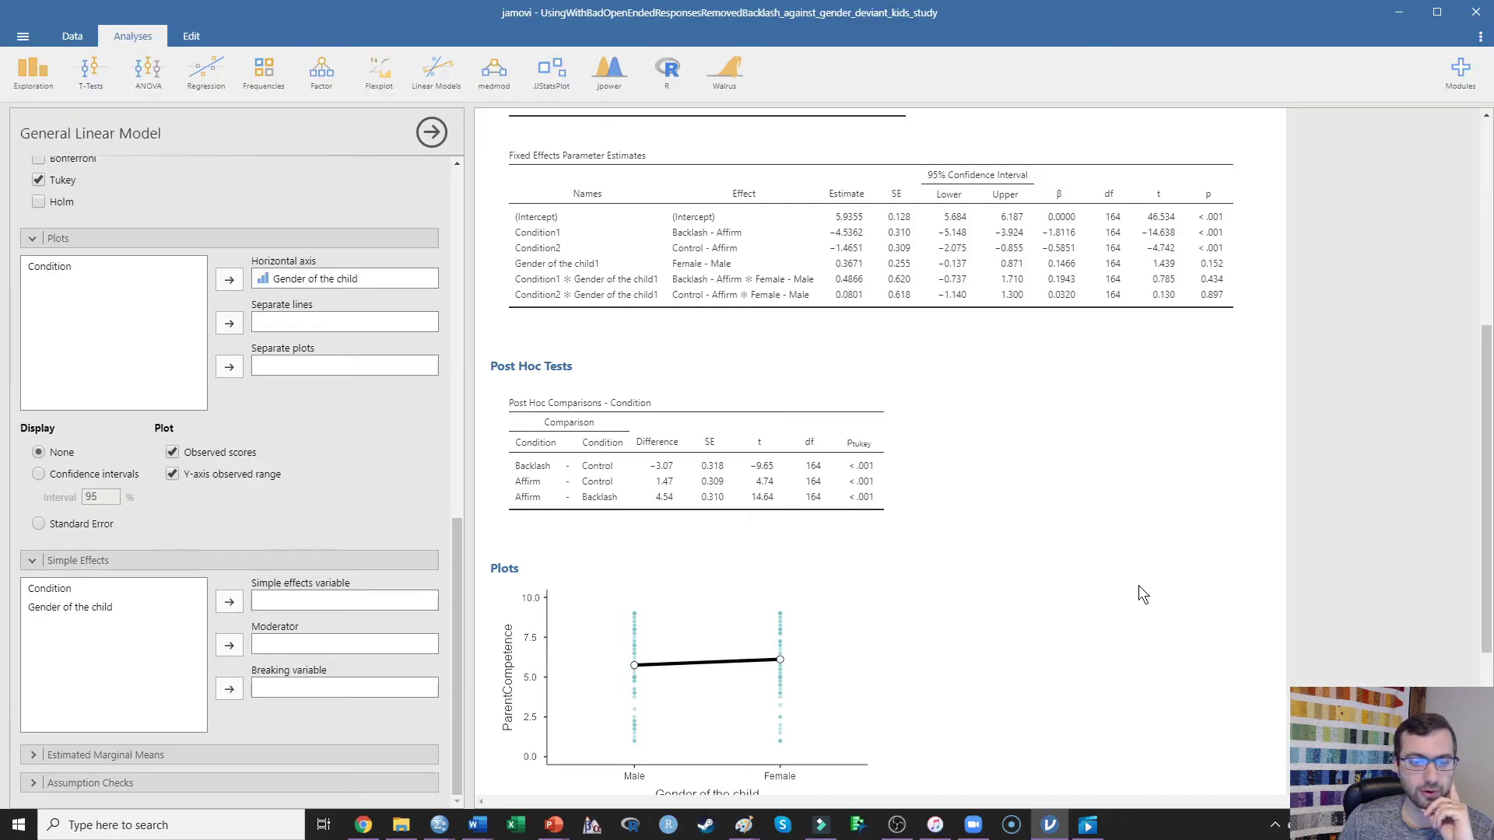
scroll(1090, 377, "up", 5)
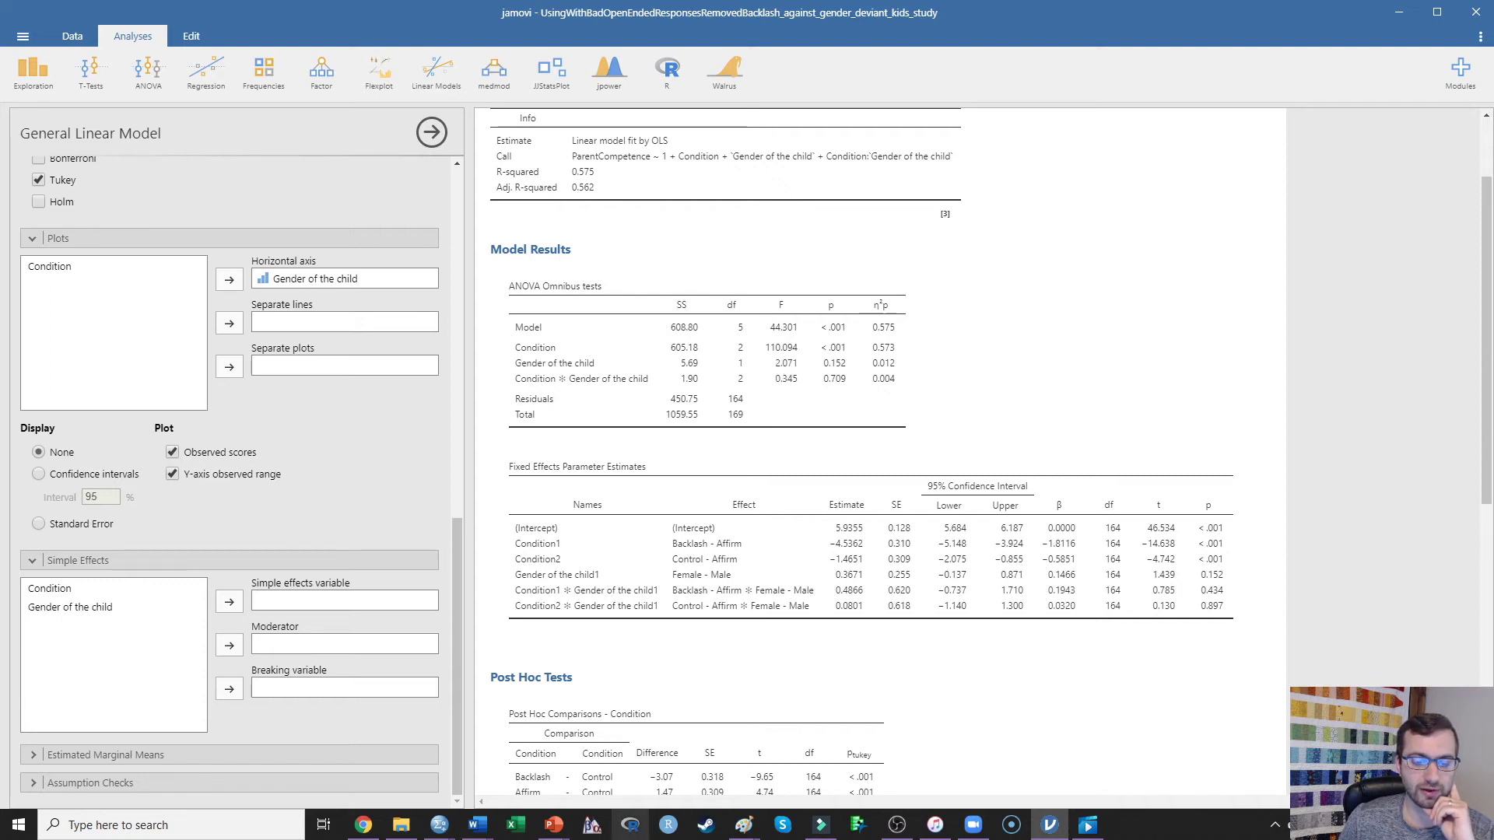
mouse_move(554, 826)
left_click(771, 752)
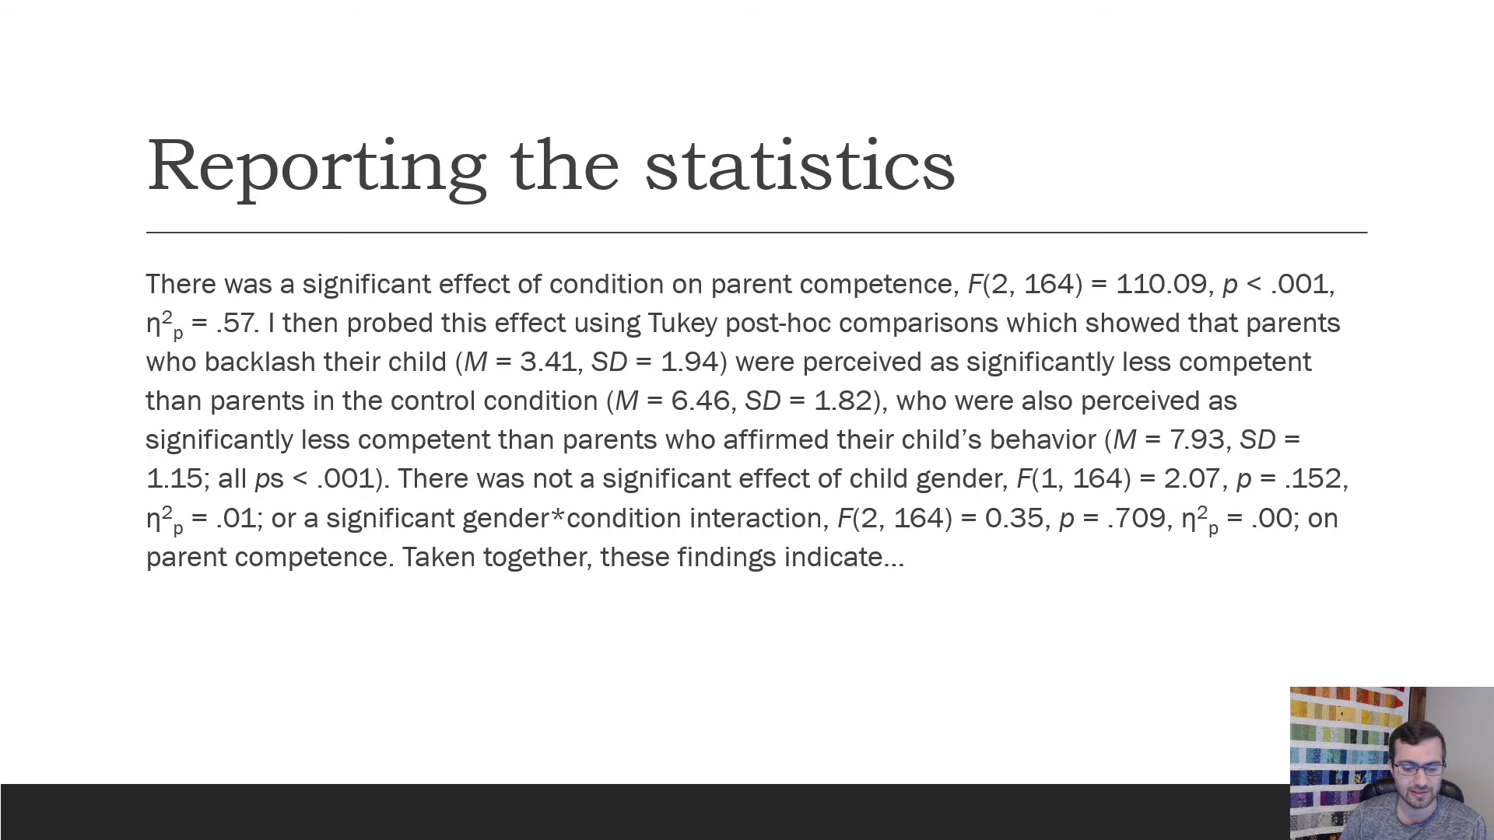
Step: Make Gender of the child the simple effects variable with Condition as moderator, then view the tables
key("alt+Tab")
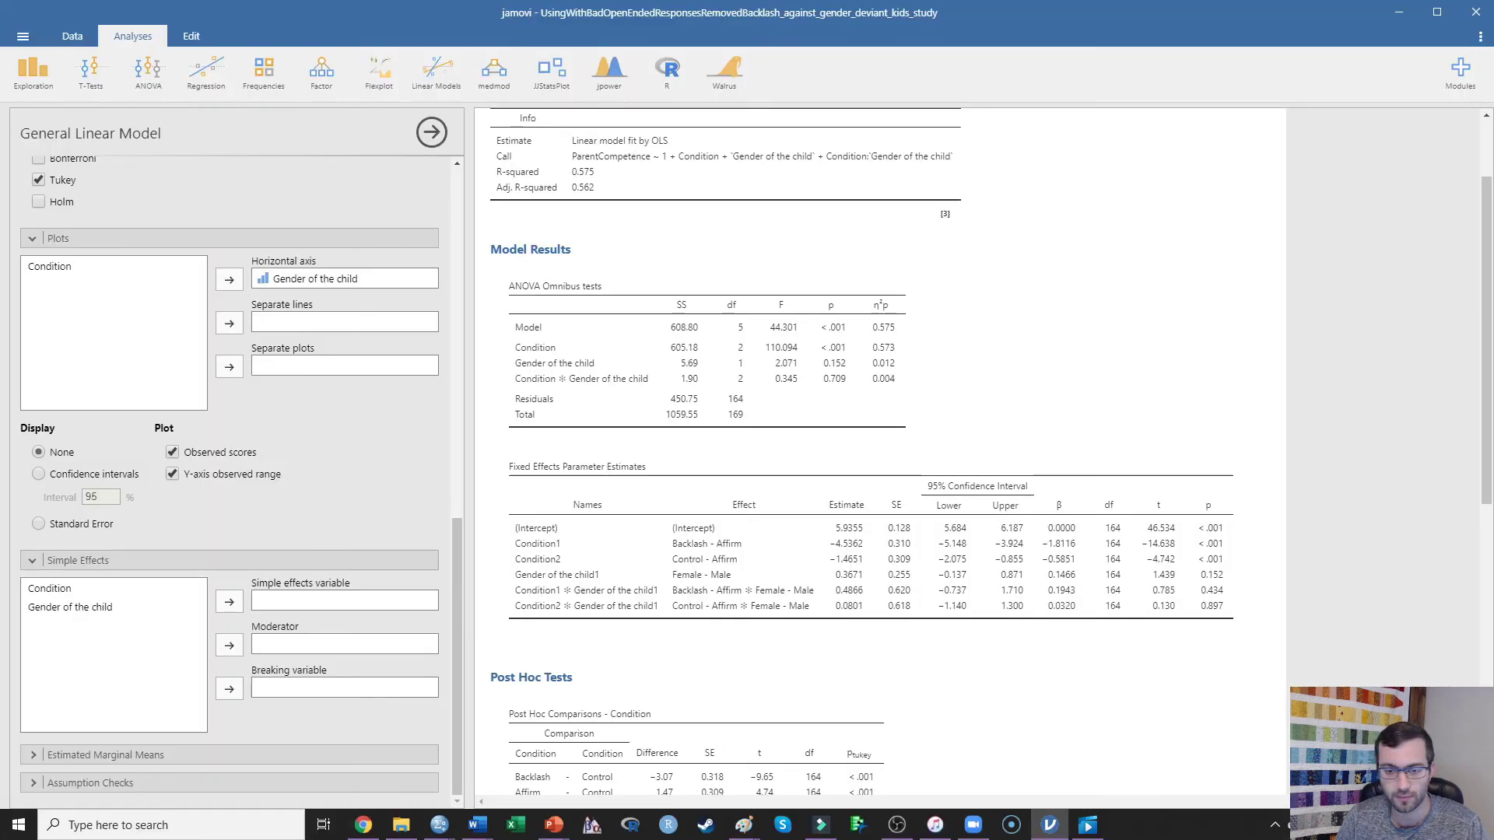
scroll(1042, 583, "down", 3)
scroll(993, 557, "up", 3)
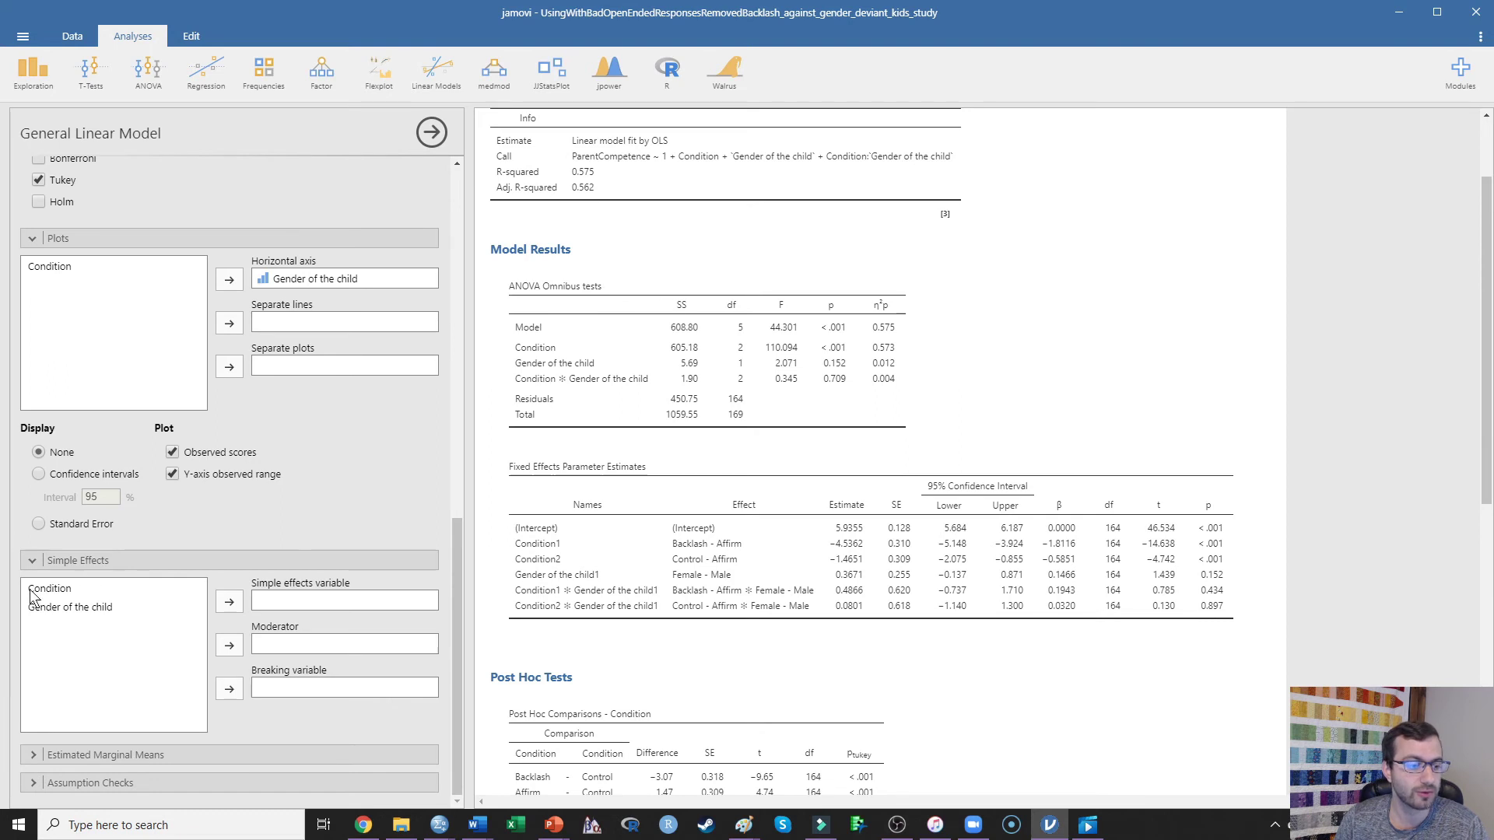
left_click_drag(43, 608, 270, 605)
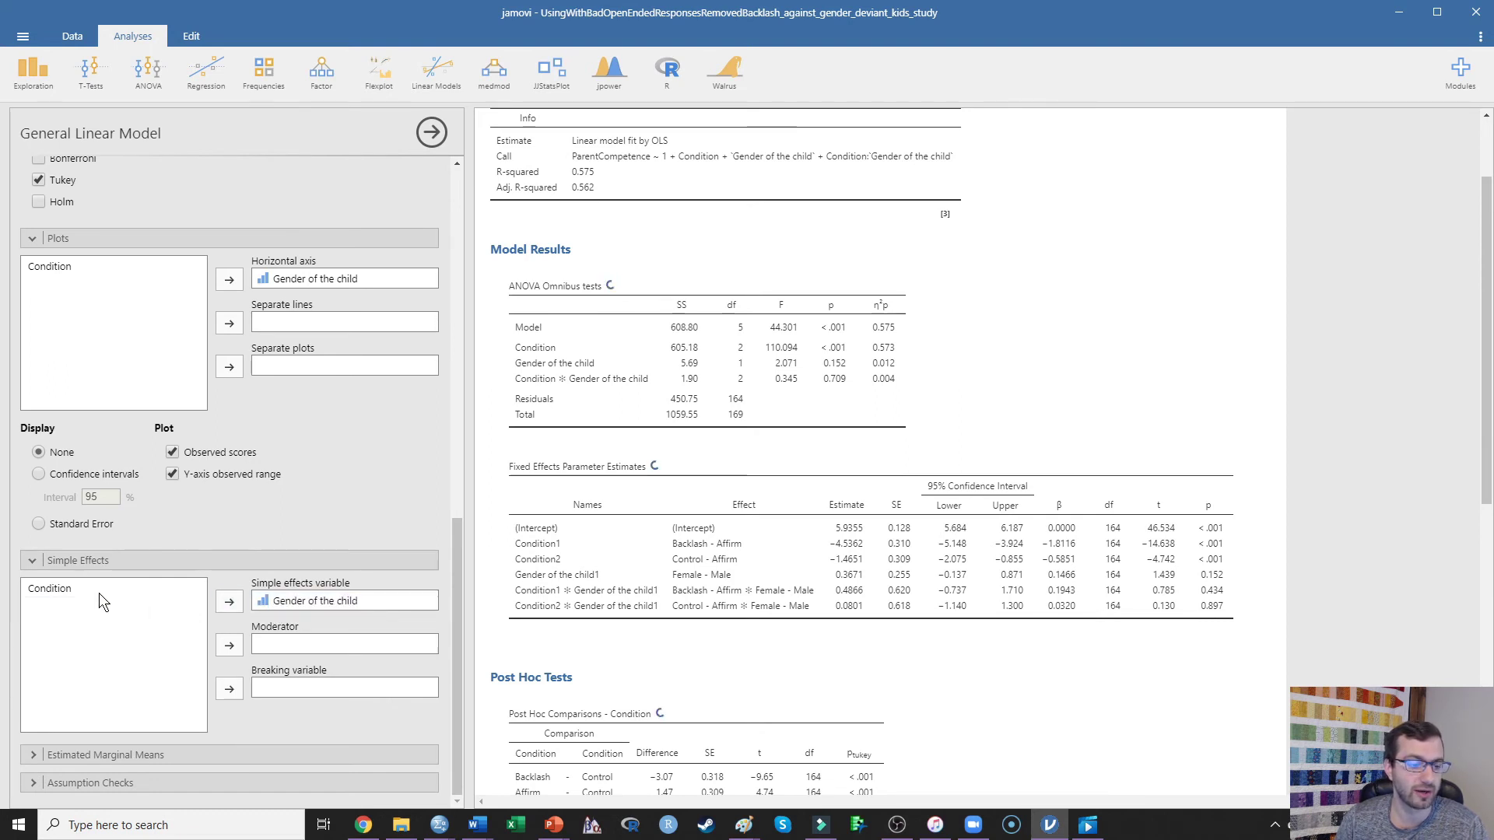
left_click_drag(57, 588, 304, 644)
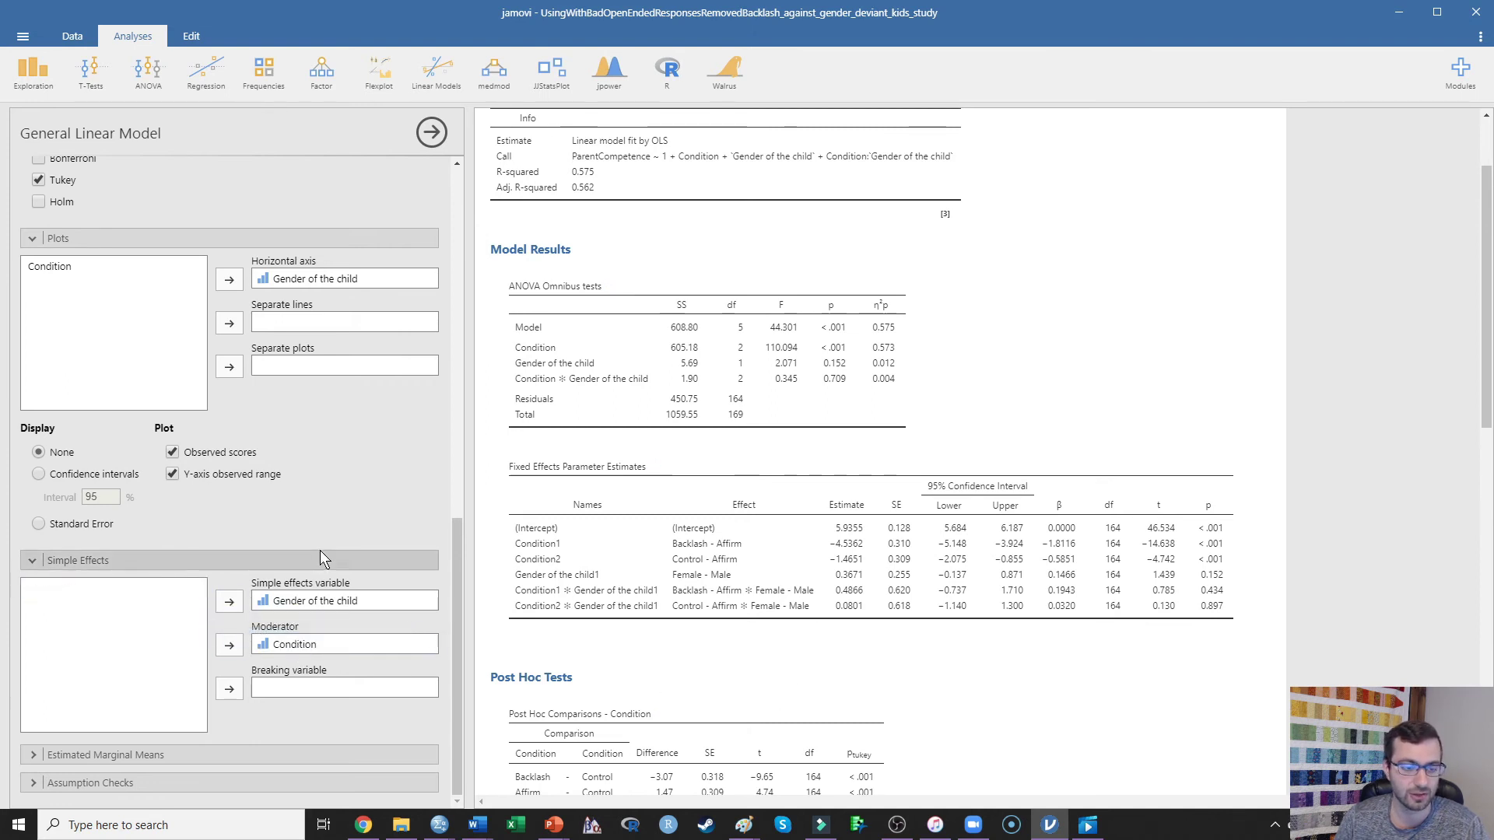
scroll(641, 638, "down", 2)
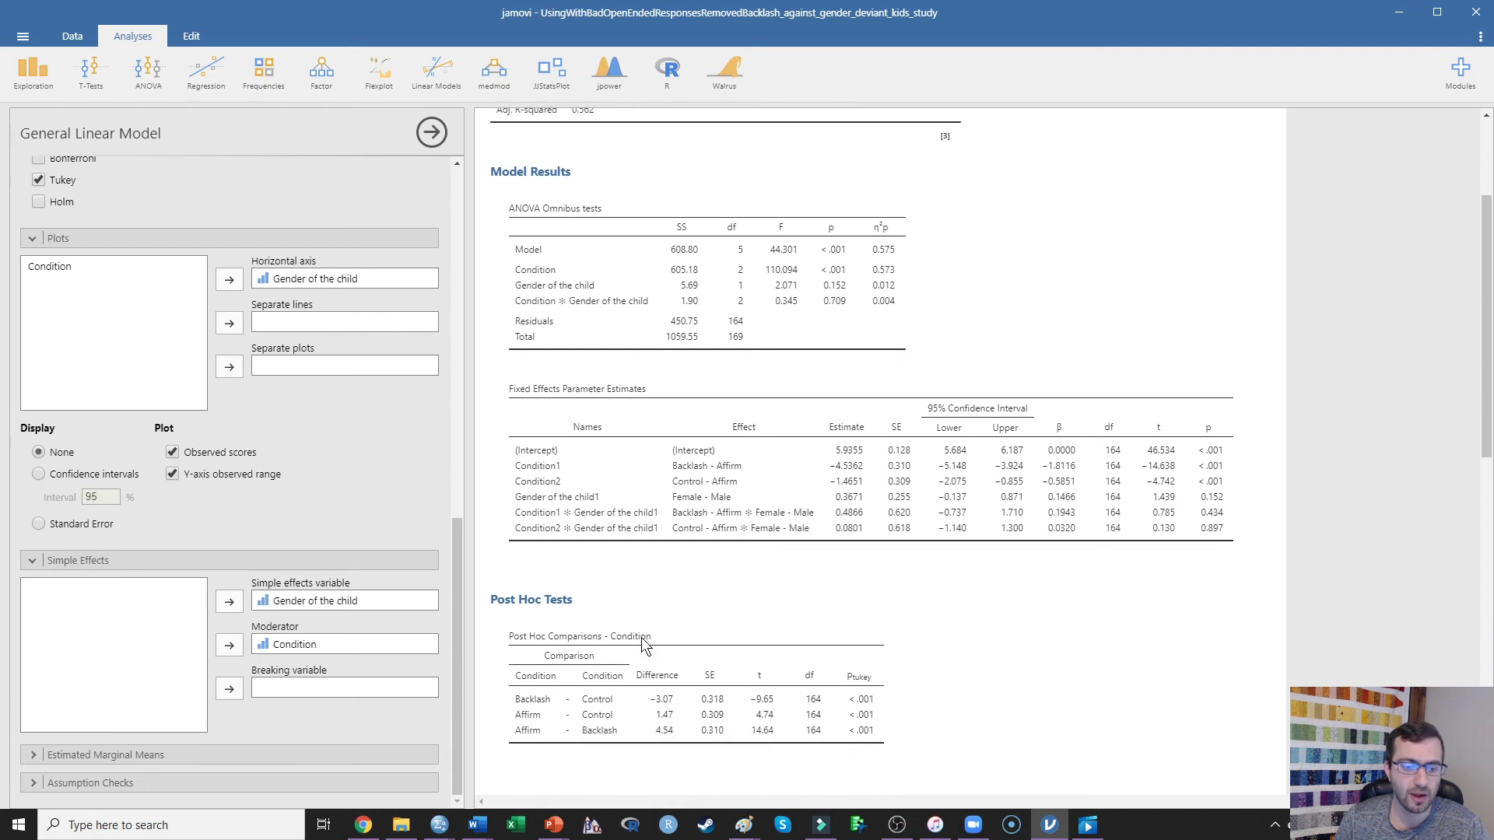
scroll(655, 628, "down", 2)
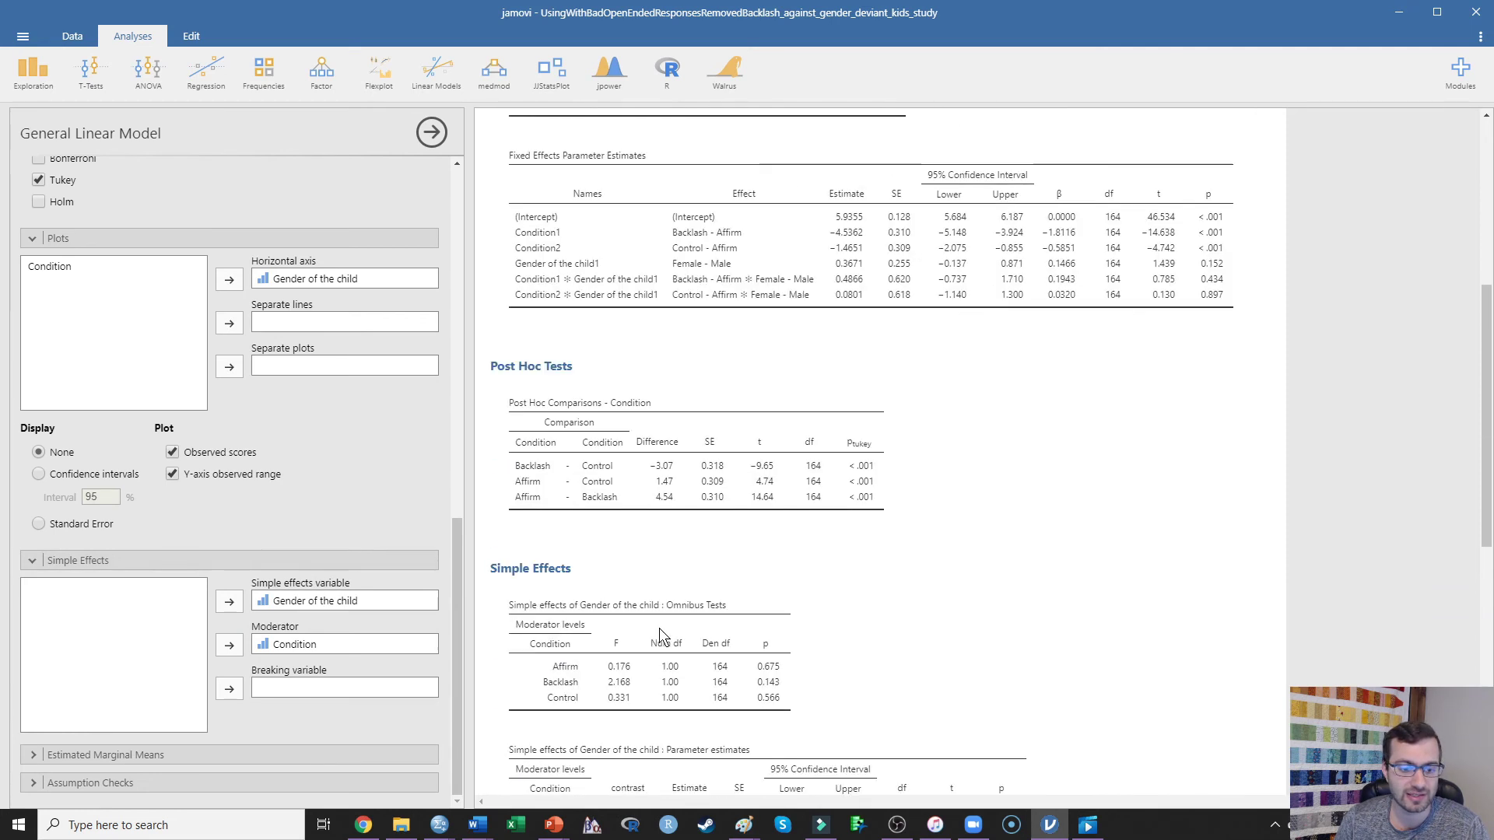
scroll(682, 519, "down", 5)
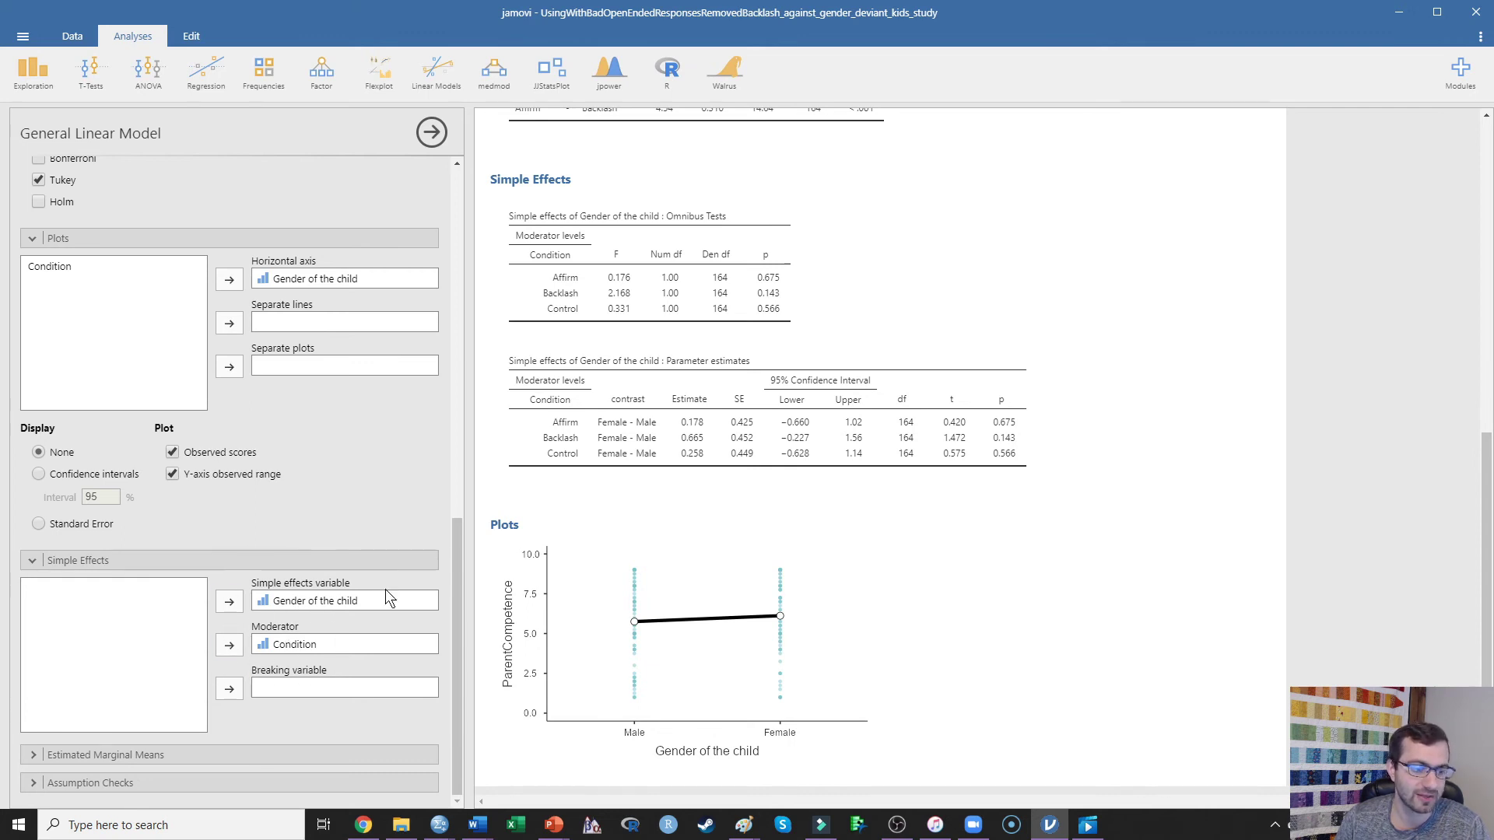
left_click_drag(316, 604, 308, 643)
left_click_drag(90, 585, 317, 598)
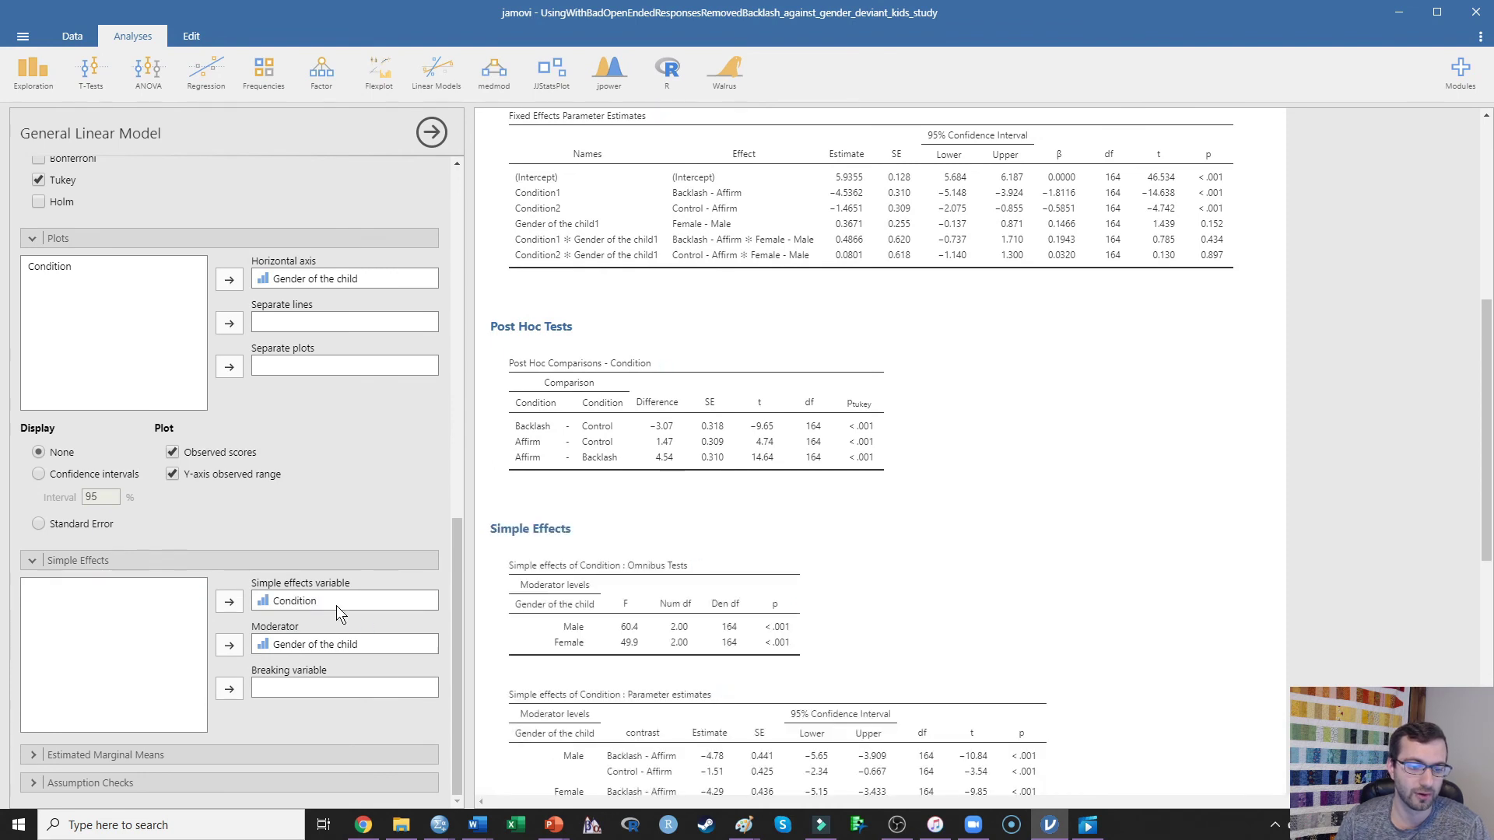
scroll(717, 592, "down", 2)
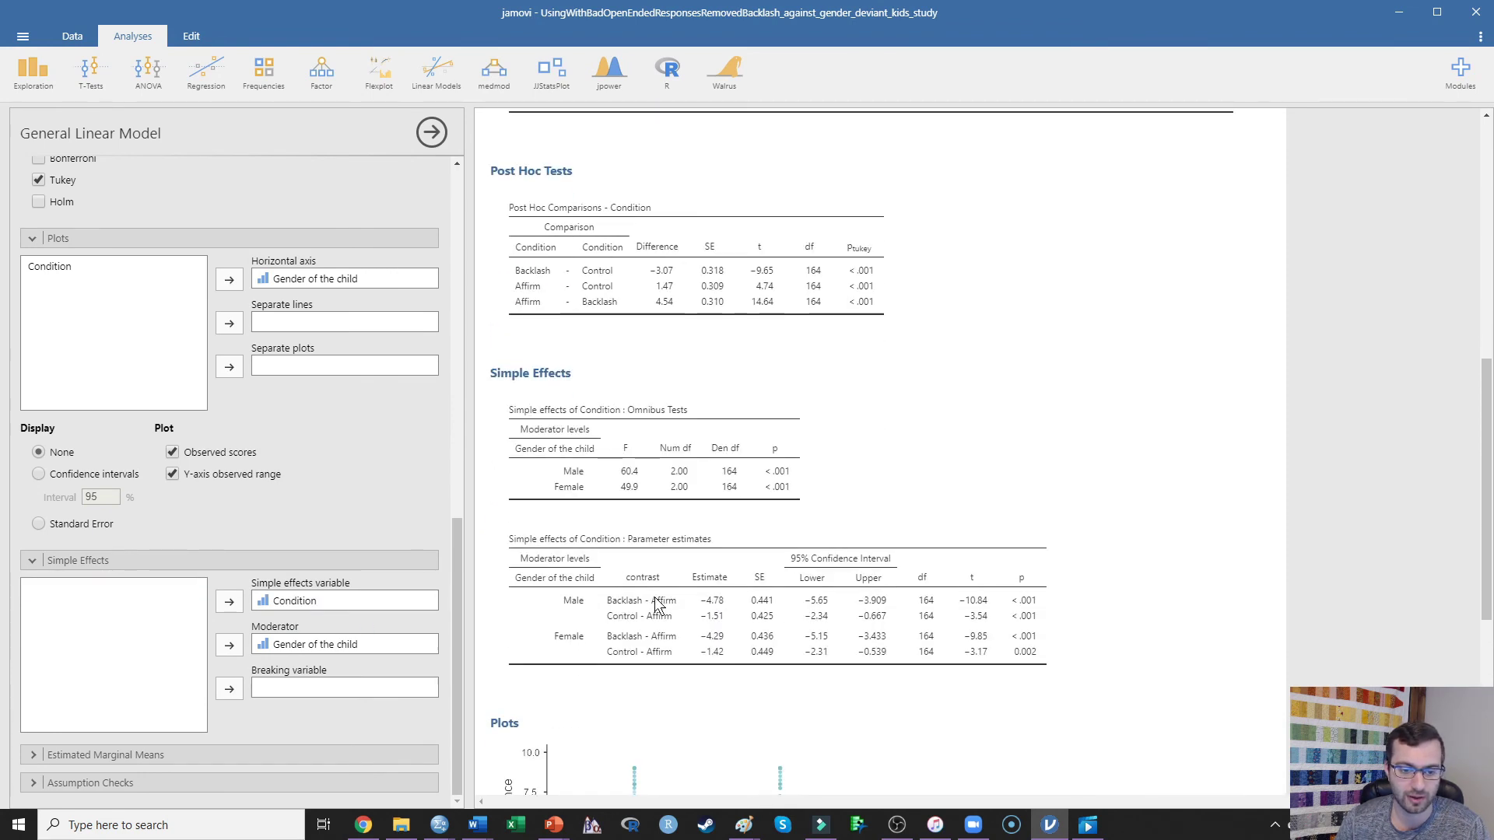
left_click_drag(299, 601, 304, 645)
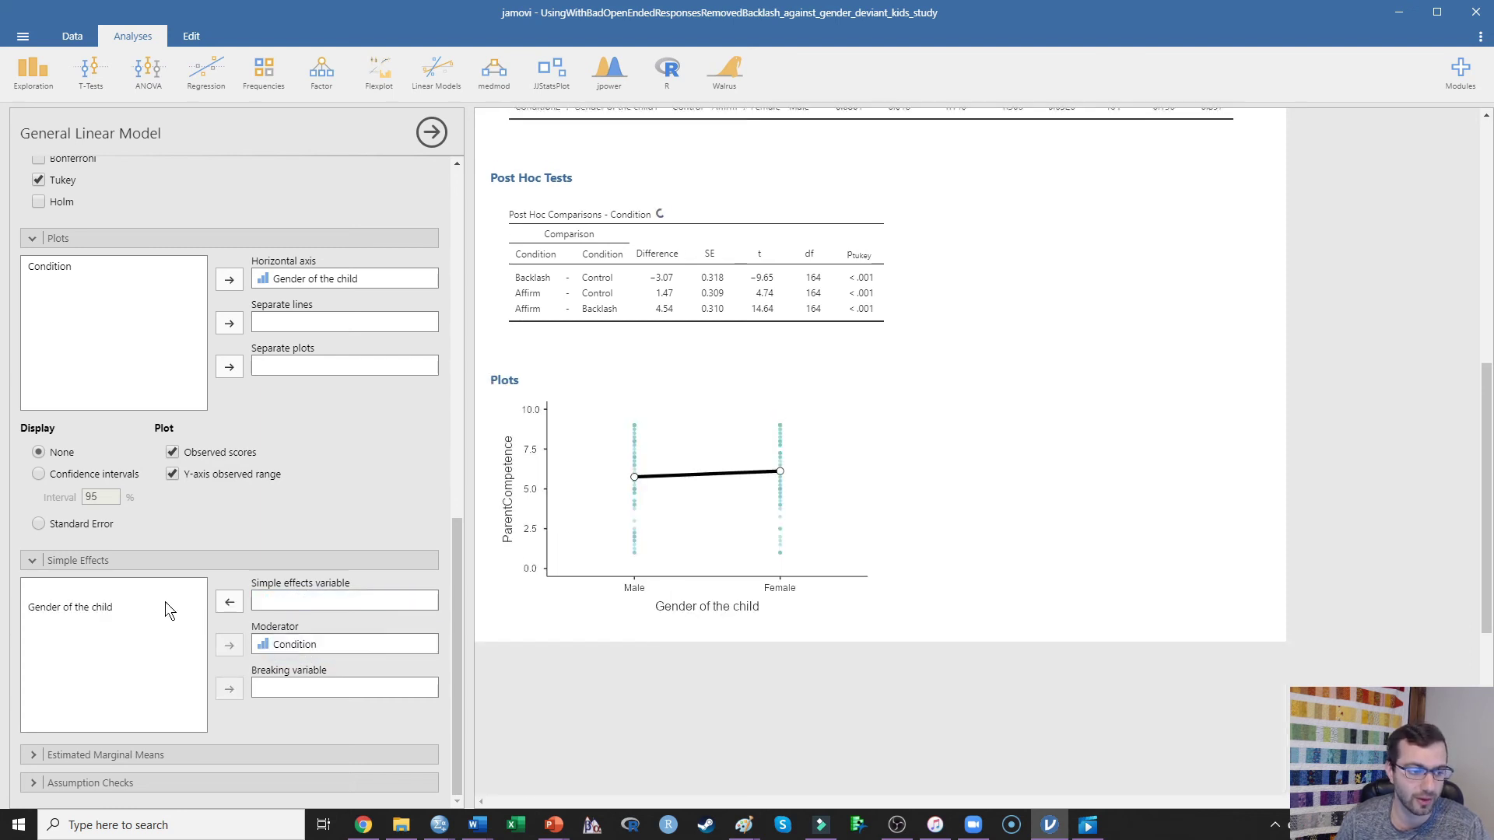
left_click_drag(81, 605, 299, 599)
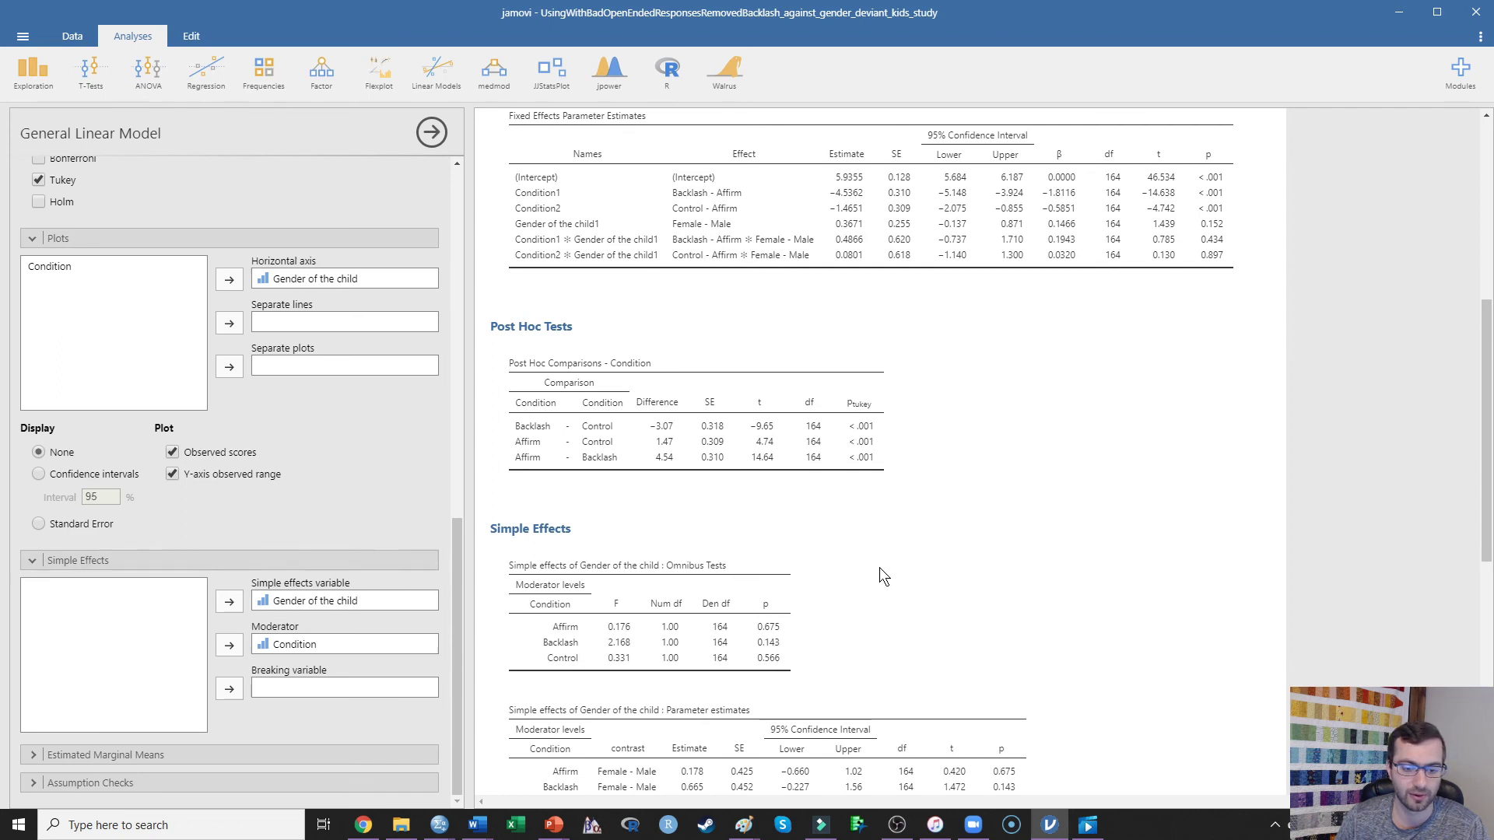
scroll(879, 568, "down", 3)
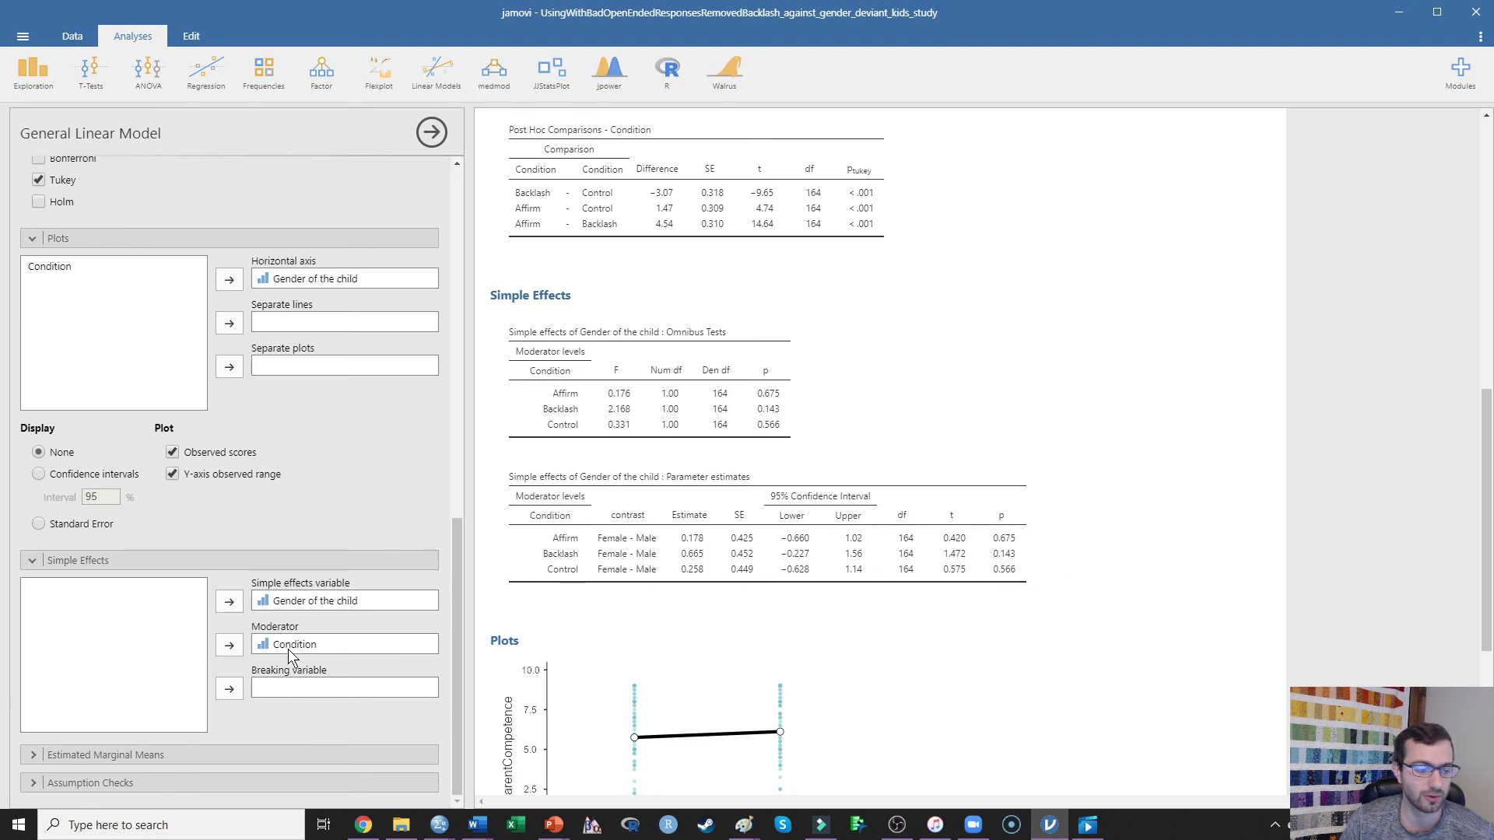
Step: Add Condition as separate lines to show Affirm, Backlash and Control across child gender
left_click_drag(77, 263, 350, 323)
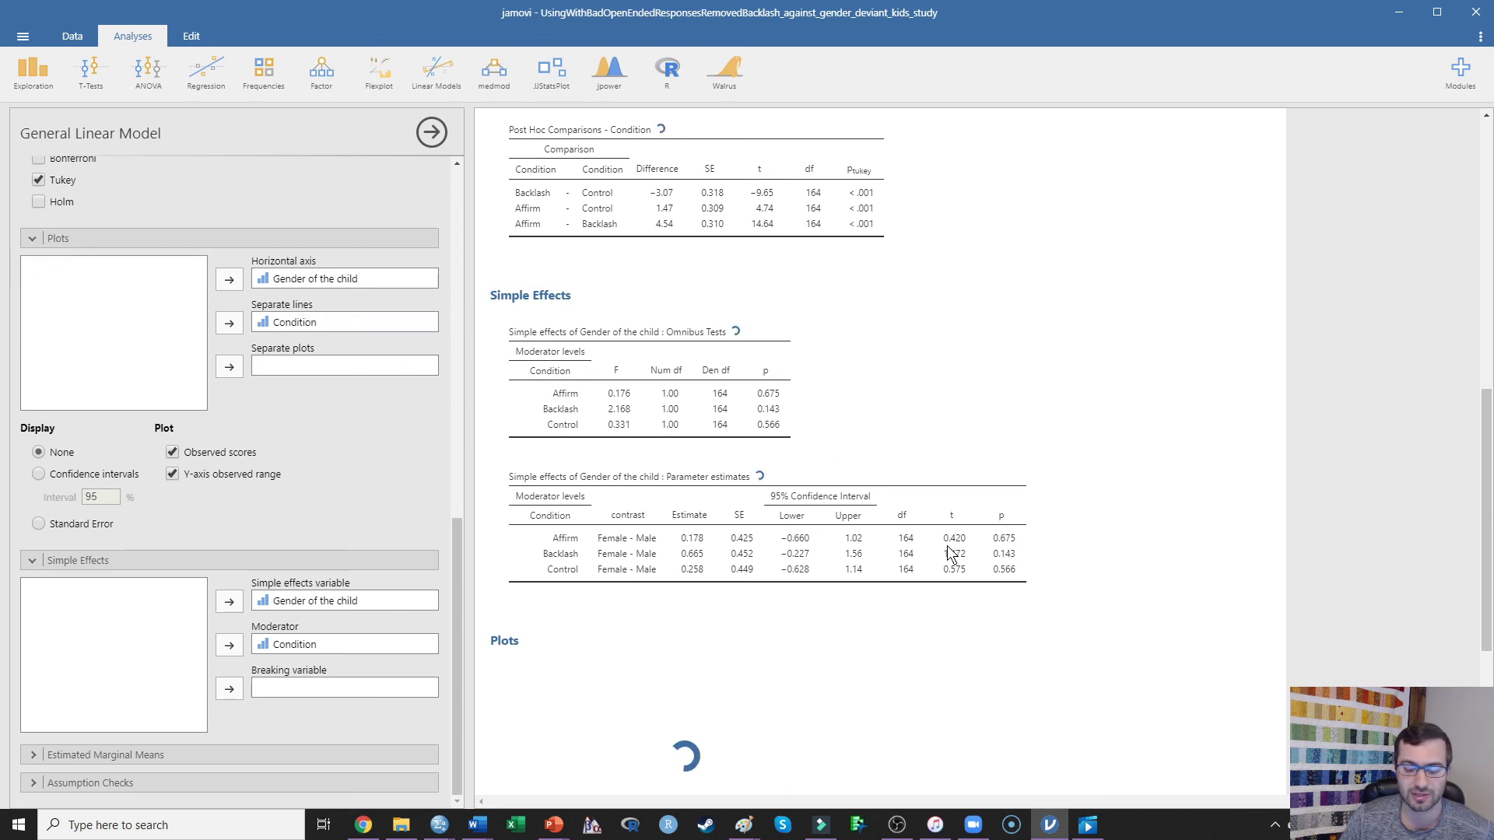
scroll(945, 569, "down", 4)
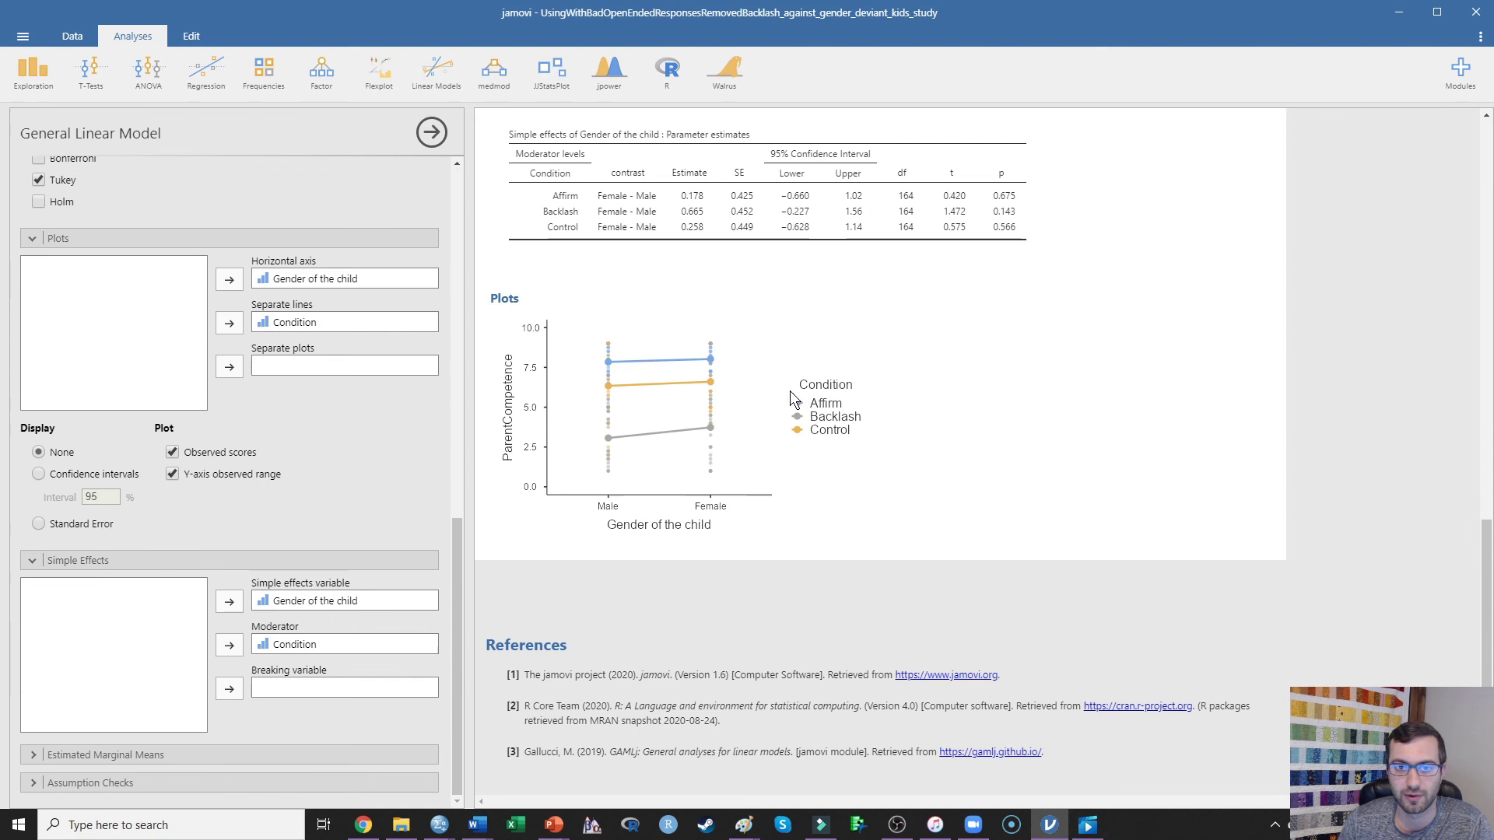
scroll(822, 453, "up", 6)
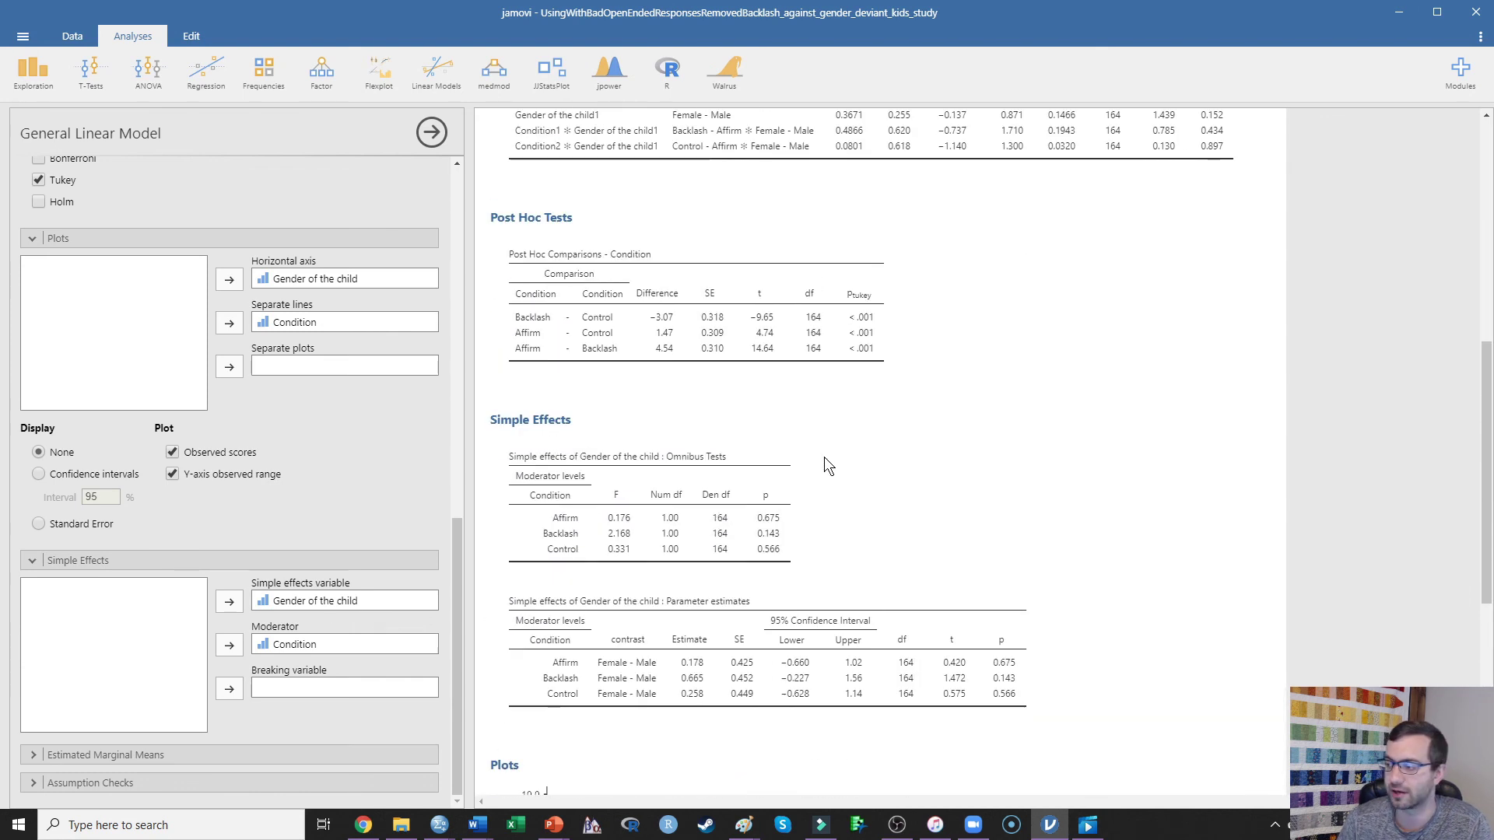